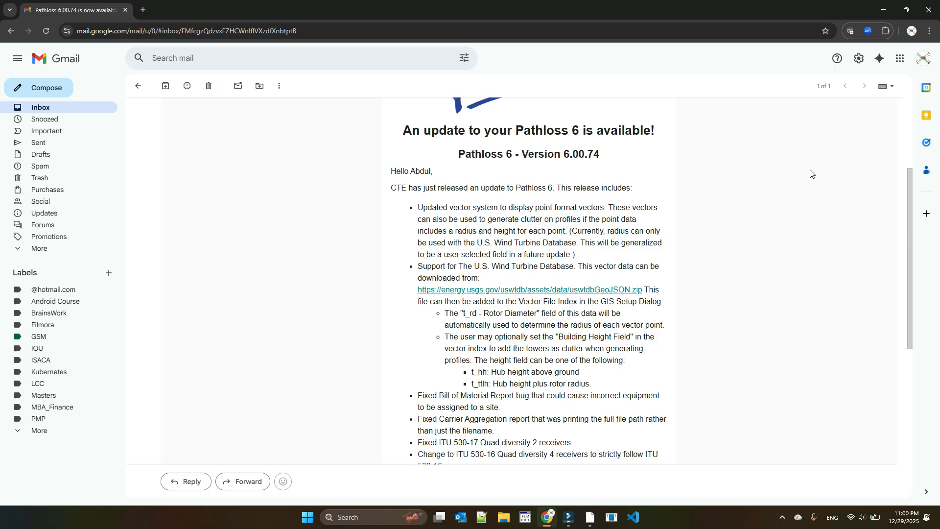
# Read the Pathloss 6.00.74 update email and check the program version and map in Pathloss 6.
pyautogui.scroll(4, 811, 172)
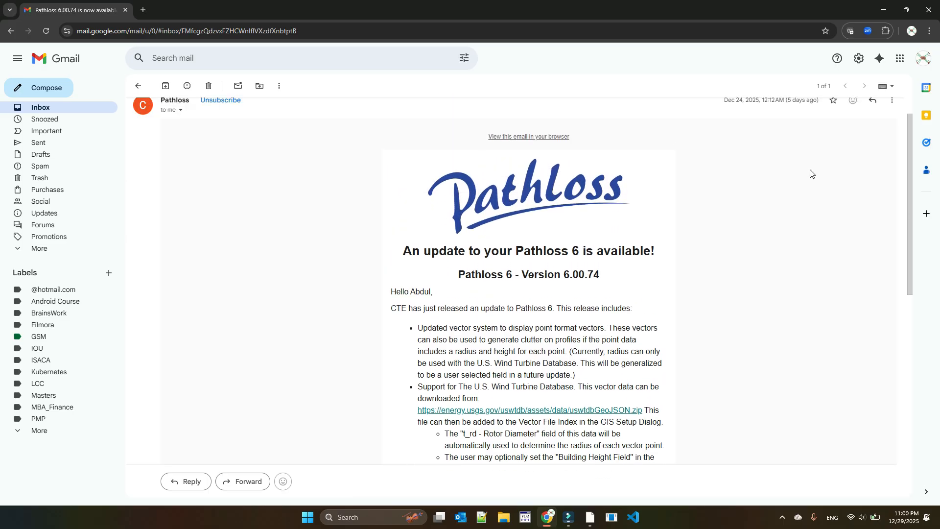
pyautogui.scroll(-3, 810, 172)
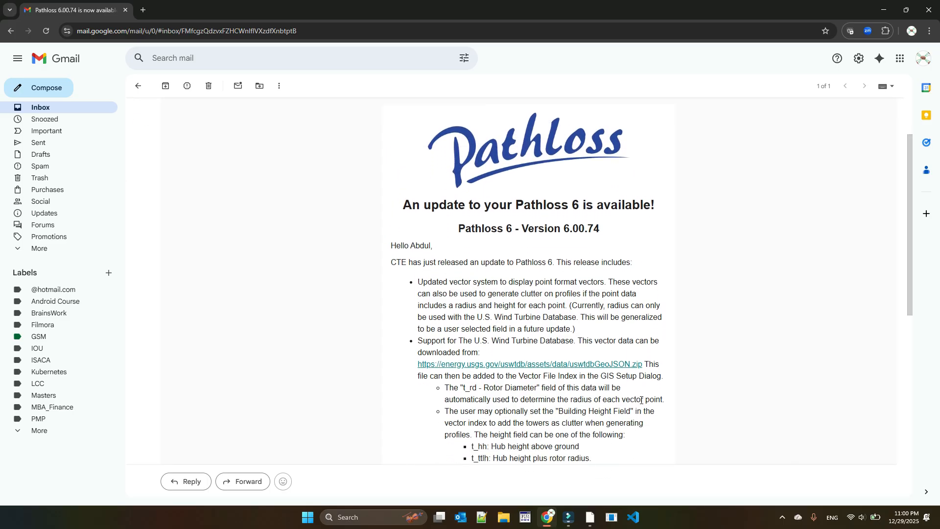
pyautogui.click(589, 521)
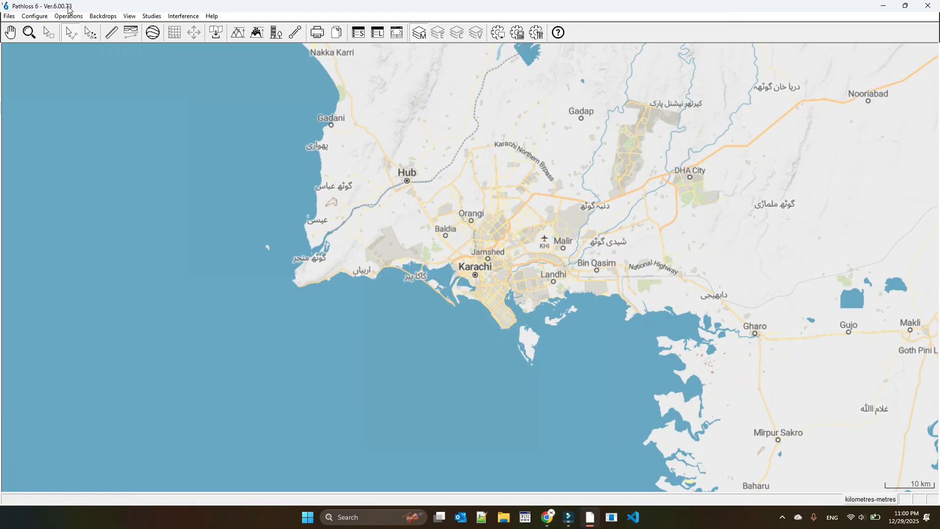
pyautogui.click(883, 6)
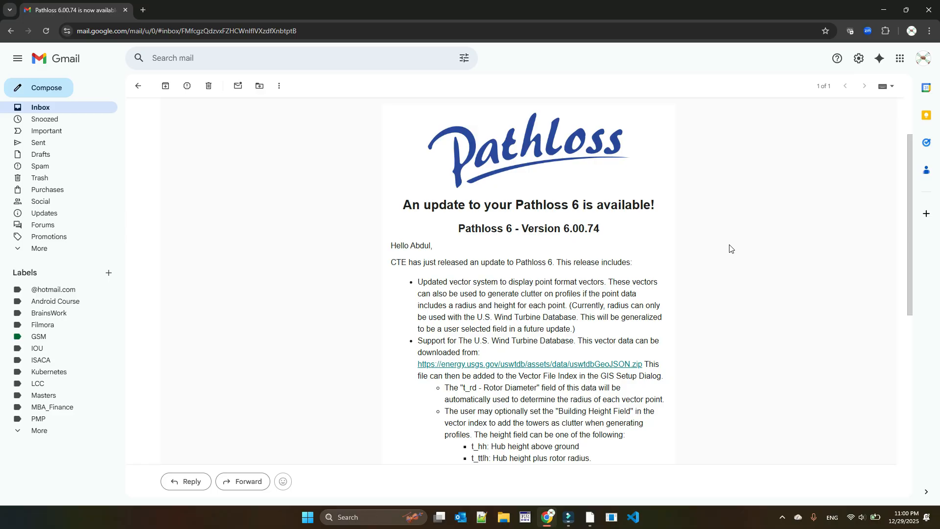
pyautogui.scroll(-1, 730, 249)
pyautogui.scroll(-1, 729, 248)
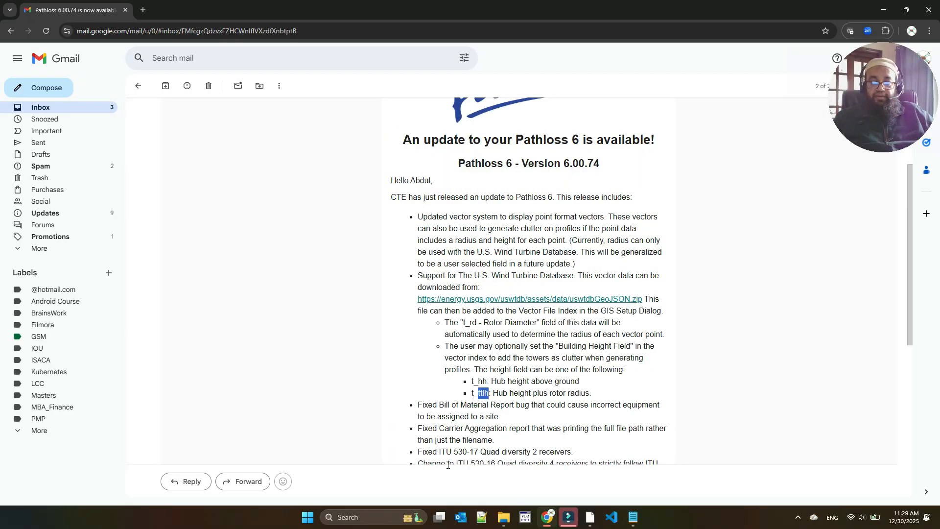
pyautogui.click(590, 518)
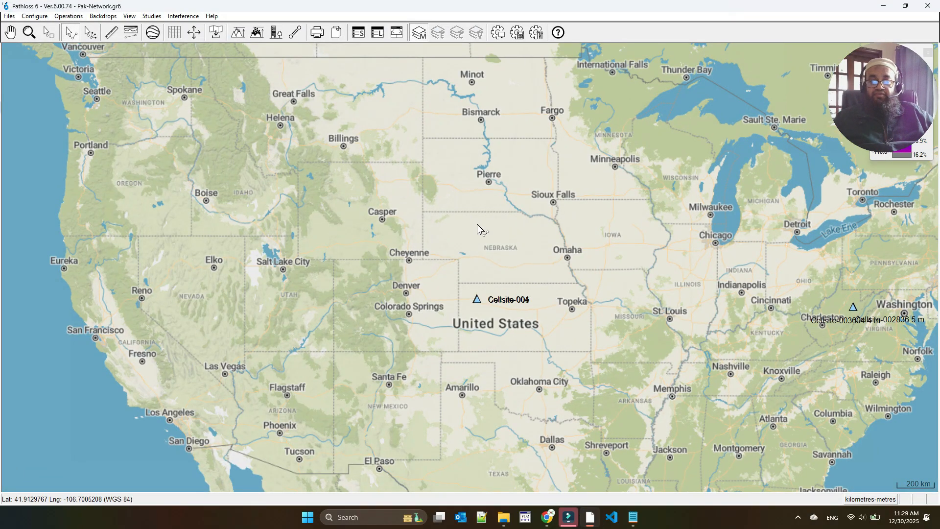
pyautogui.click(884, 10)
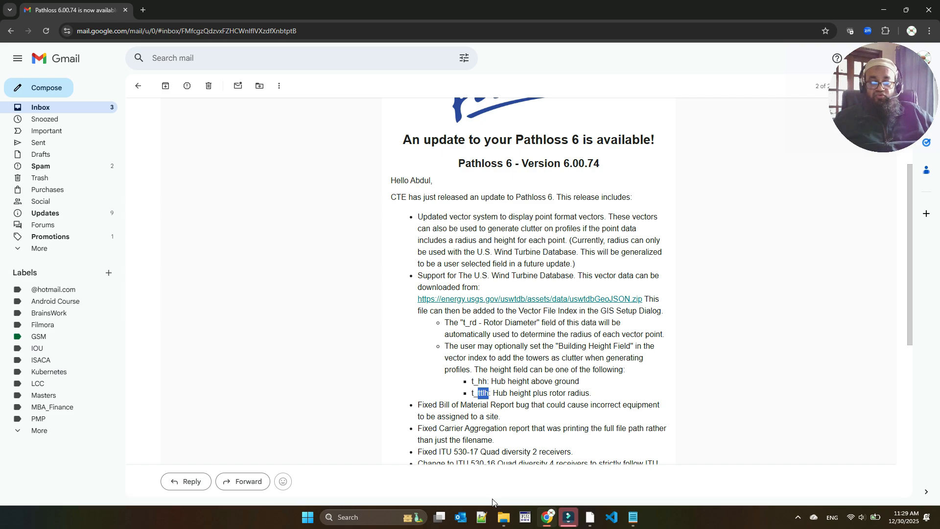
# Switch to File Explorer, inspect the uswtdbGeoJSON zip in the Wind Turbine folder, and open the extracted uswtdbGeoJSON folder.
pyautogui.click(504, 517)
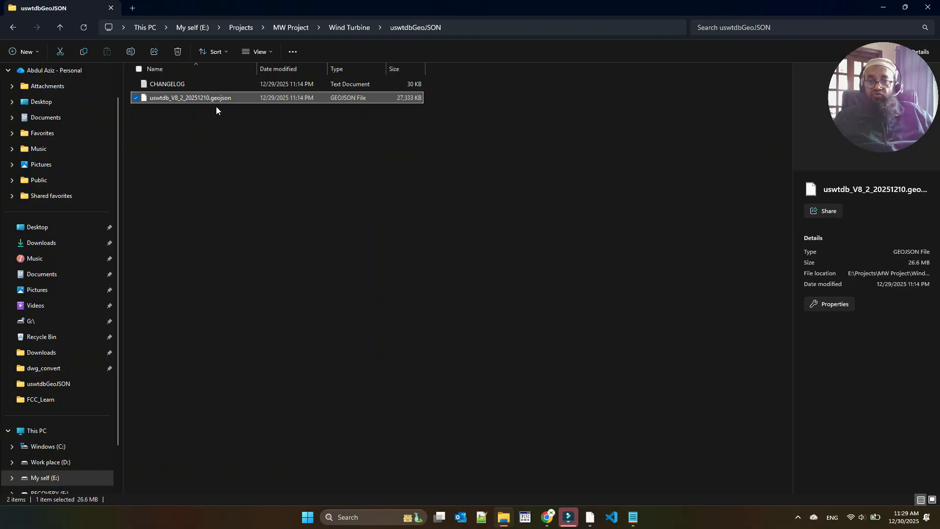
pyautogui.click(347, 30)
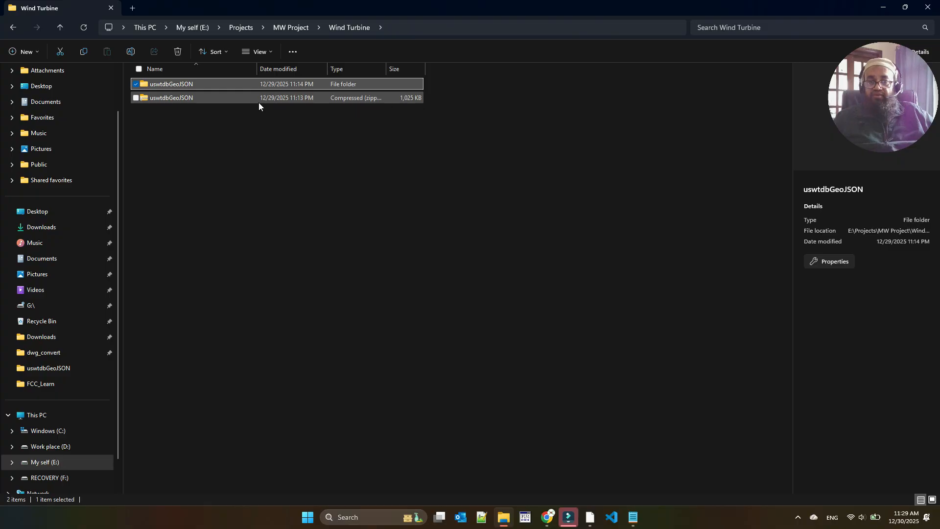
pyautogui.click(171, 98)
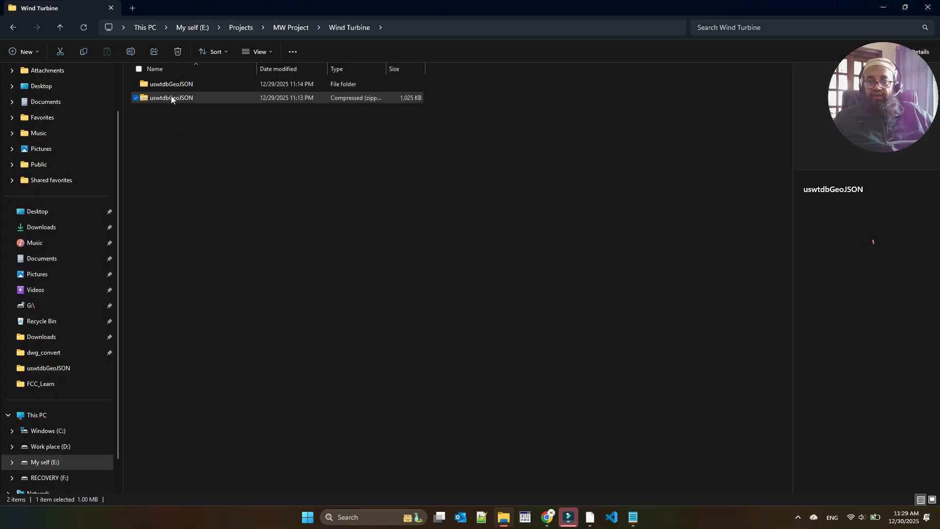
pyautogui.rightClick(171, 97)
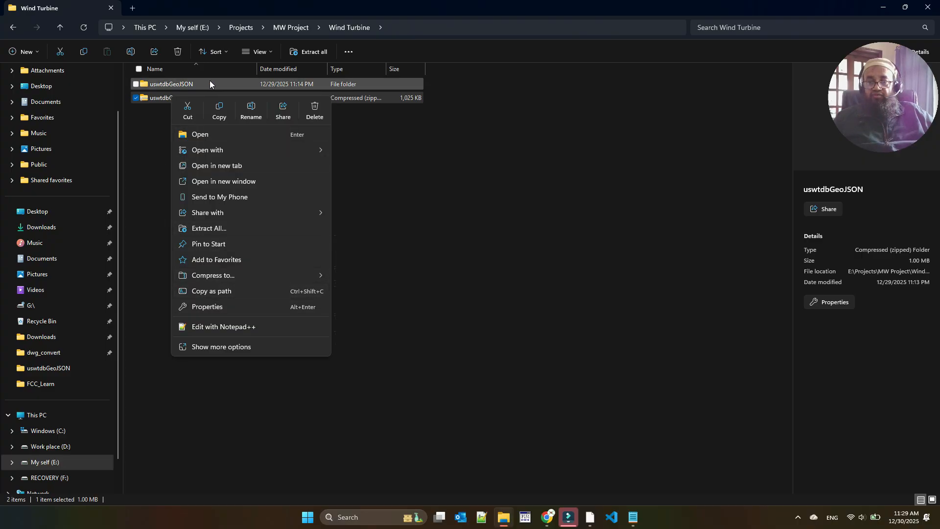
pyautogui.click(170, 83)
pyautogui.doubleClick(170, 83)
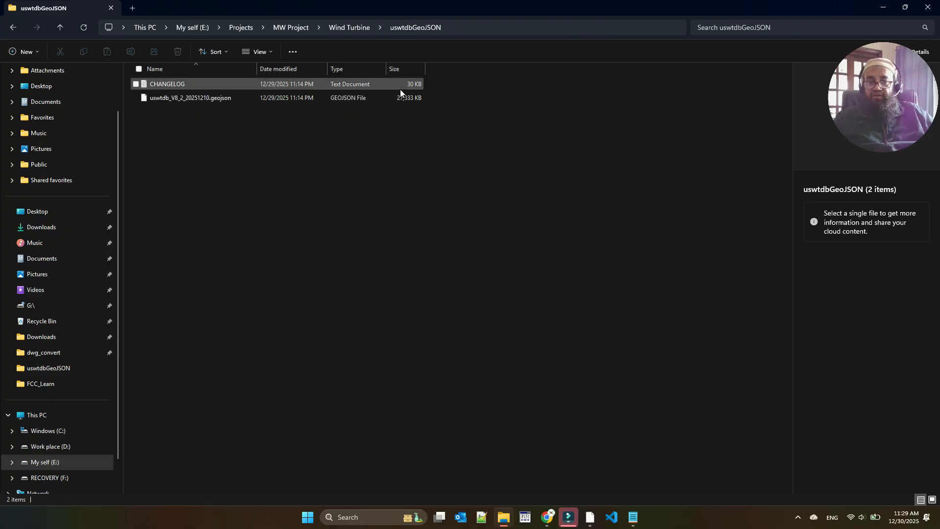
# Open uswtdb_V8_2_20251210.geojson in Notepad and examine the properties and coordinates of its first turbine records.
pyautogui.click(185, 101)
pyautogui.rightClick(185, 99)
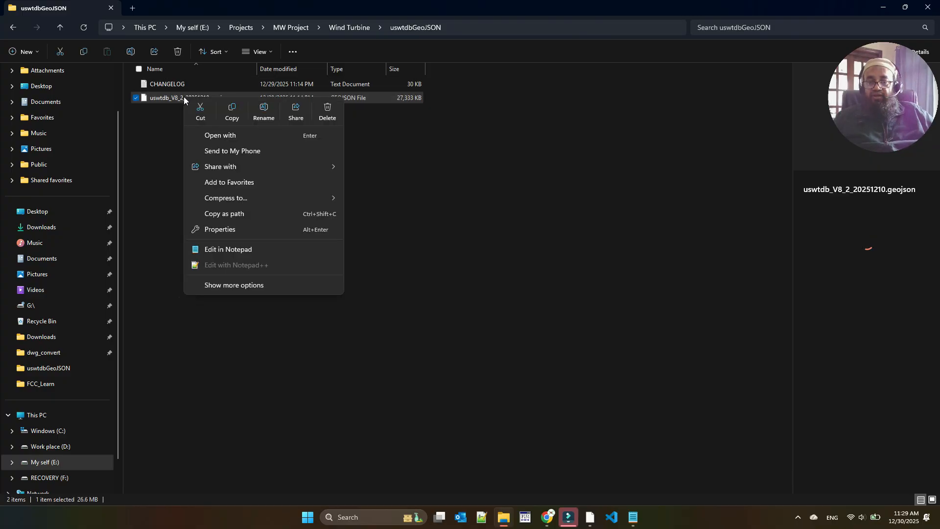
pyautogui.click(249, 249)
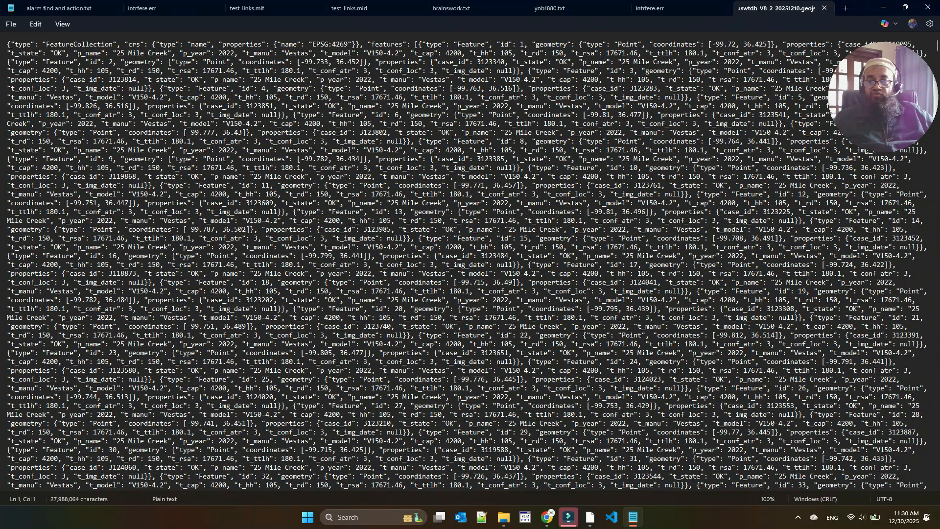
pyautogui.moveTo(11, 45); pyautogui.dragTo(368, 62)
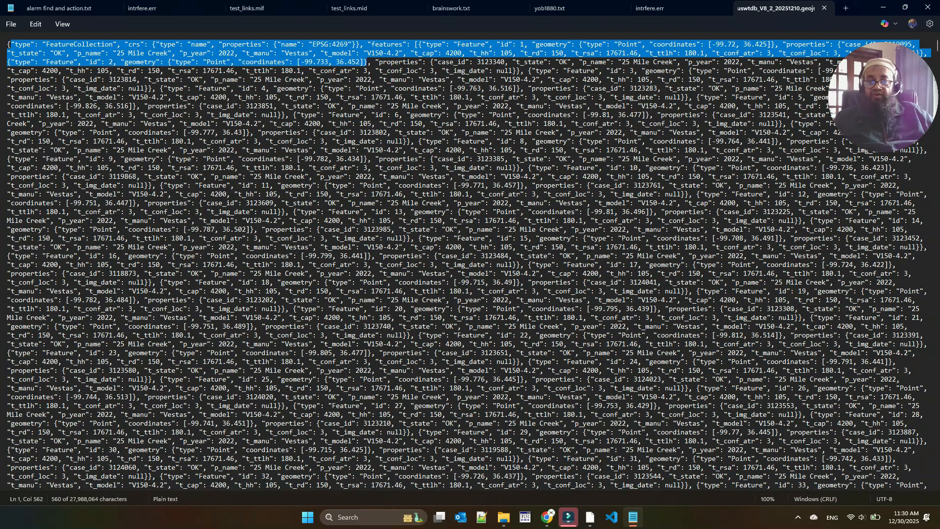
pyautogui.click(366, 64)
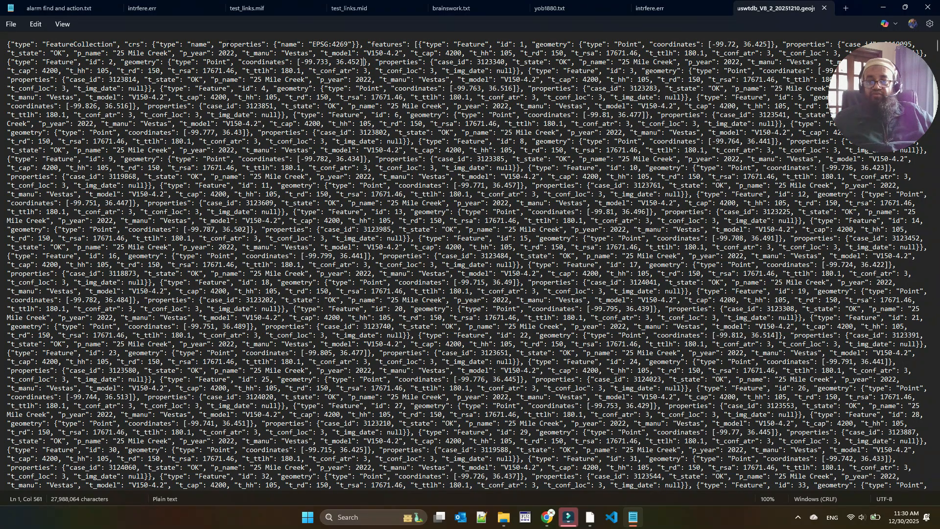
pyautogui.moveTo(219, 44); pyautogui.dragTo(368, 62)
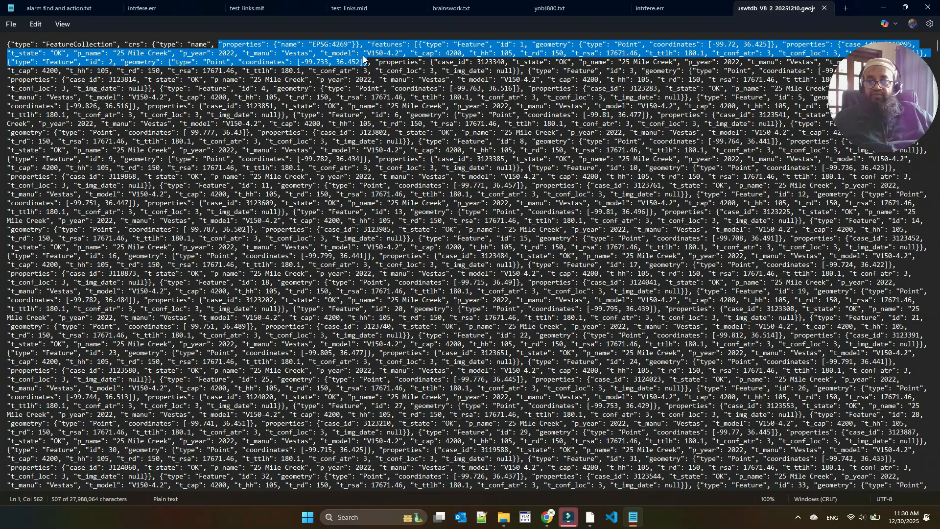
# Return to the update email in Chrome and review the t_hh and t_ttlh height field descriptions.
pyautogui.click(547, 517)
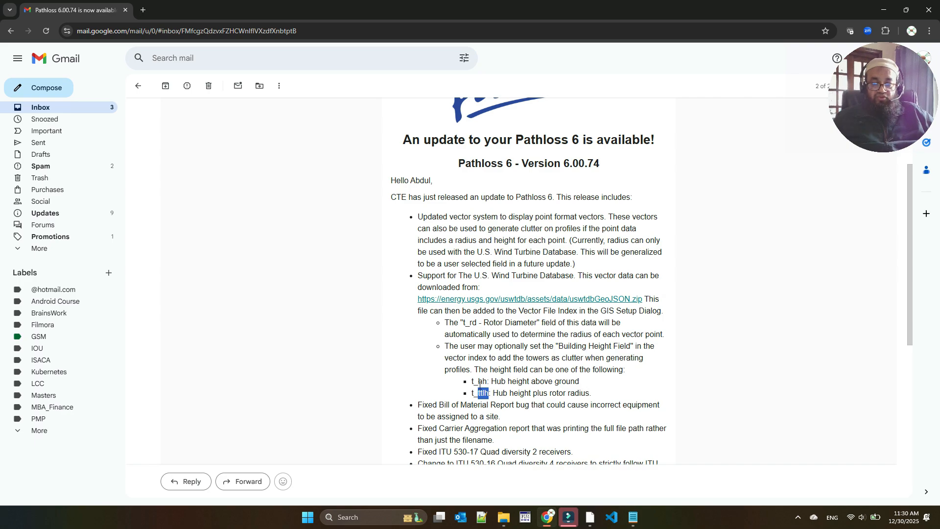
pyautogui.moveTo(478, 381); pyautogui.dragTo(488, 395)
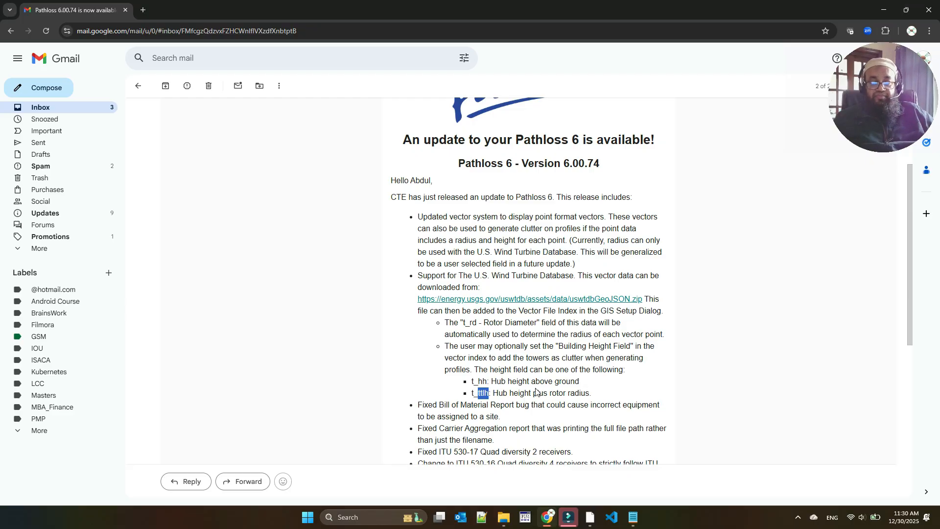
pyautogui.click(883, 10)
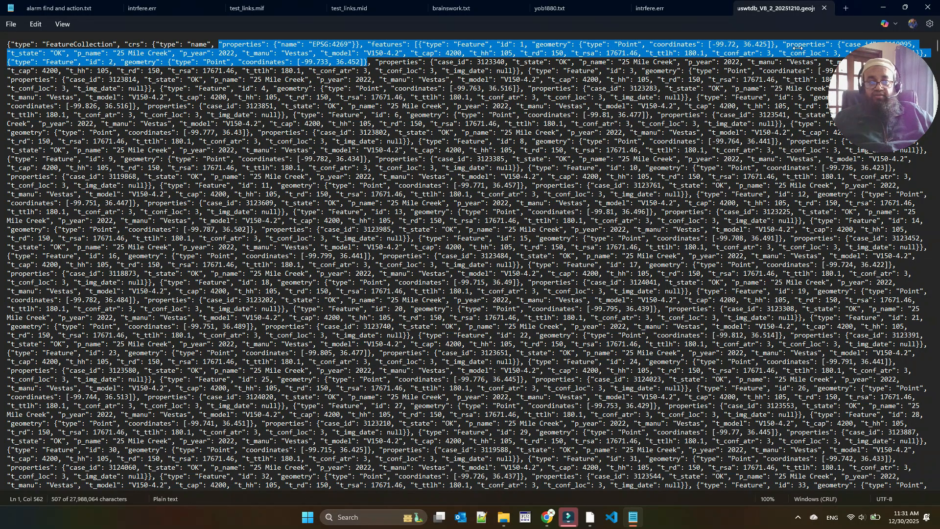
# Close the GeoJSON file in Notepad and minimize the Notepad, File Explorer and Filmora windows.
pyautogui.click(825, 9)
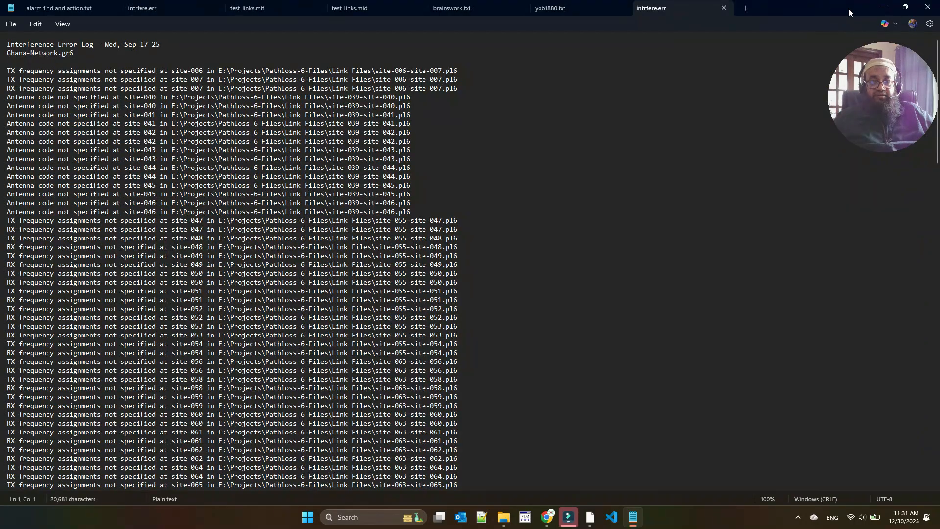
pyautogui.click(888, 10)
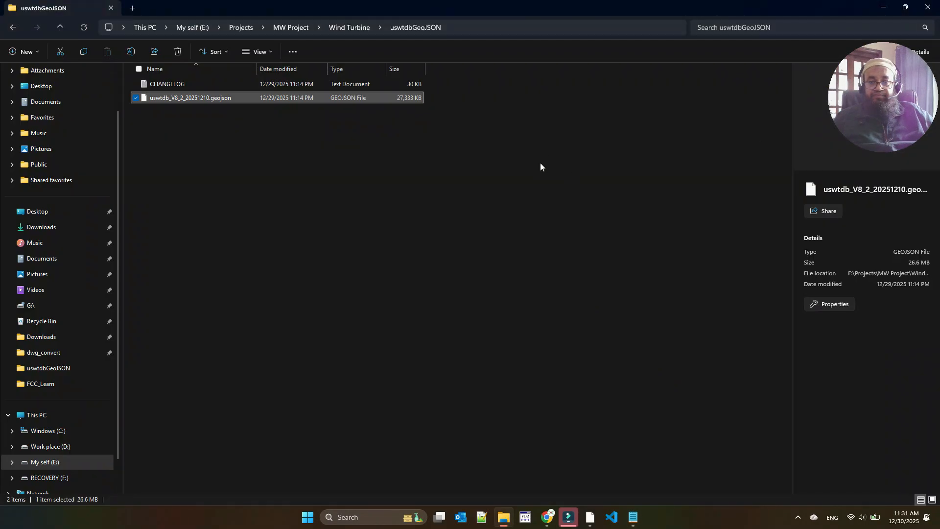
pyautogui.click(883, 9)
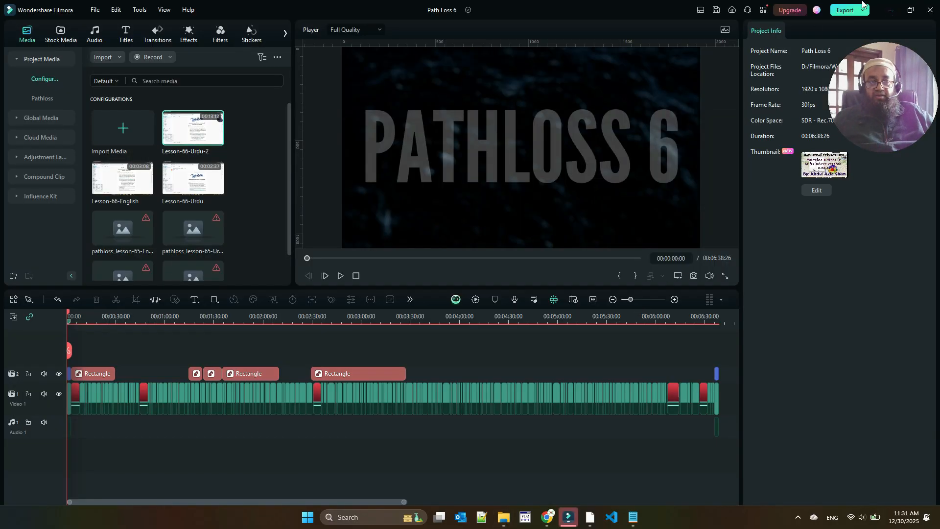
pyautogui.click(891, 10)
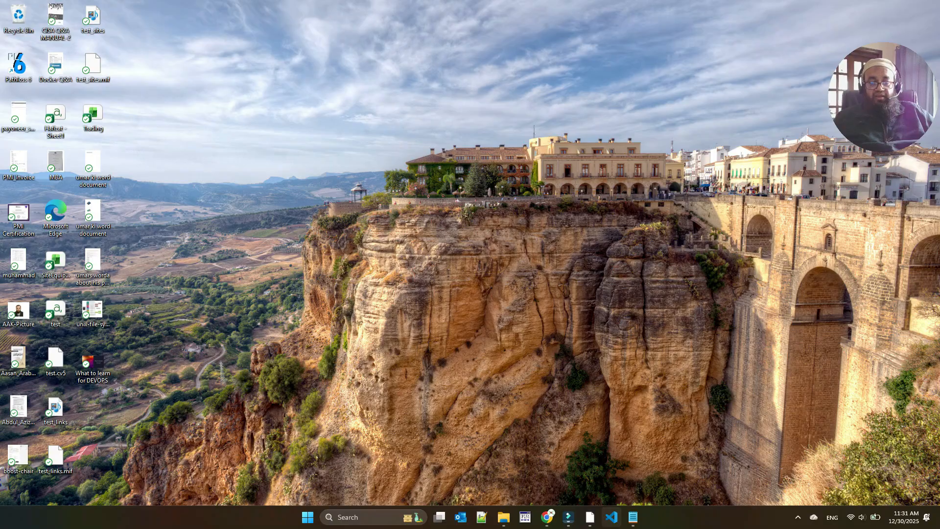
pyautogui.moveTo(568, 523)
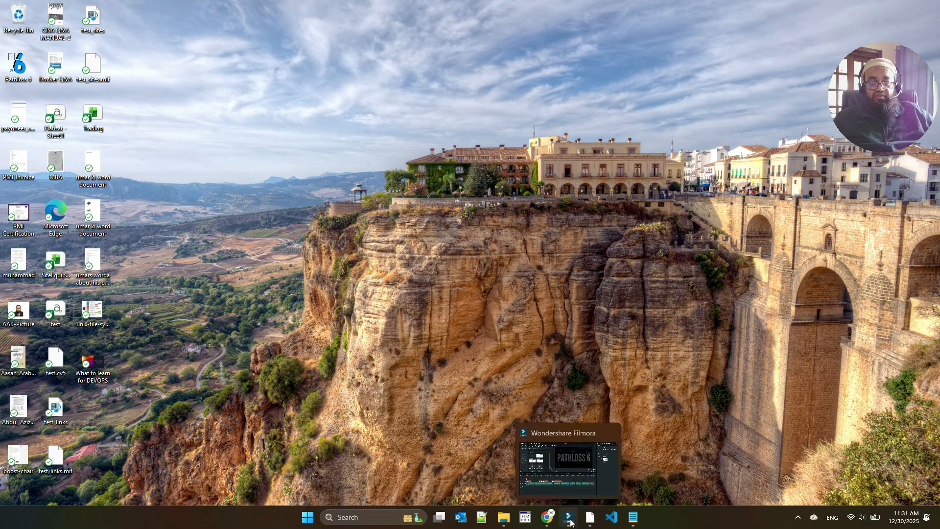
# Switch to Pathloss 6 and open the Vector Data directory setup from the GIS Setup dialog.
pyautogui.click(589, 518)
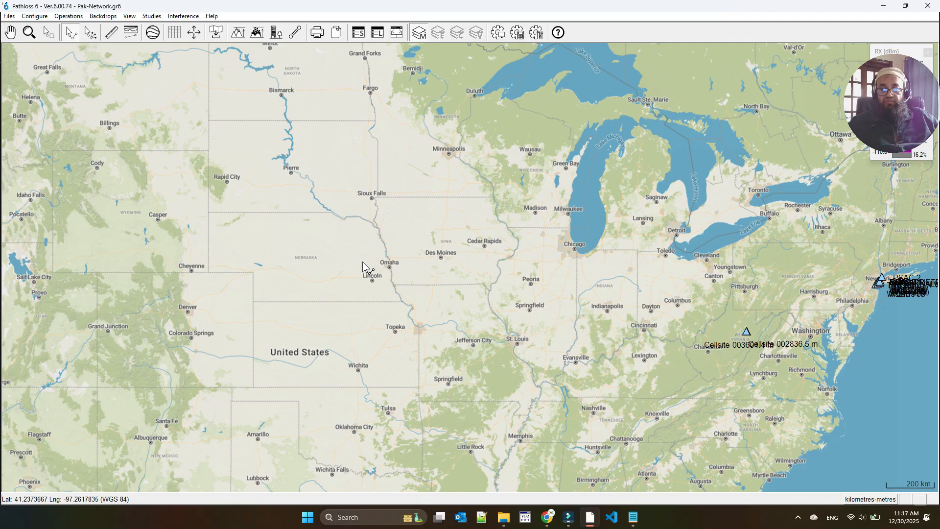
pyautogui.scroll(-1, 365, 329)
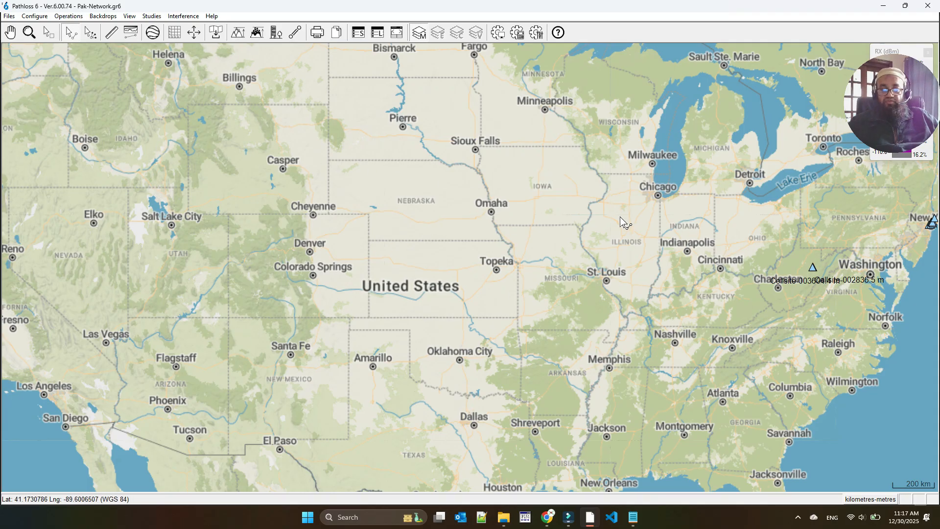
pyautogui.click(37, 18)
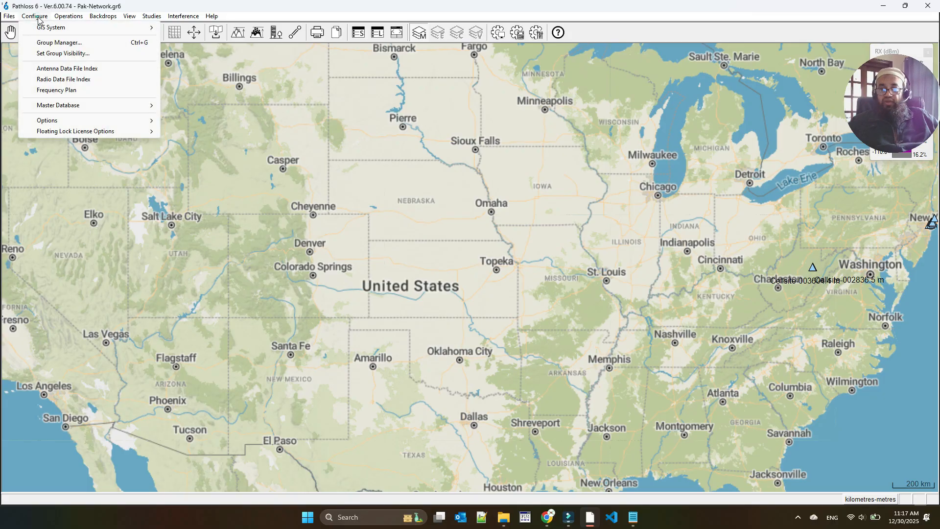
pyautogui.moveTo(81, 28)
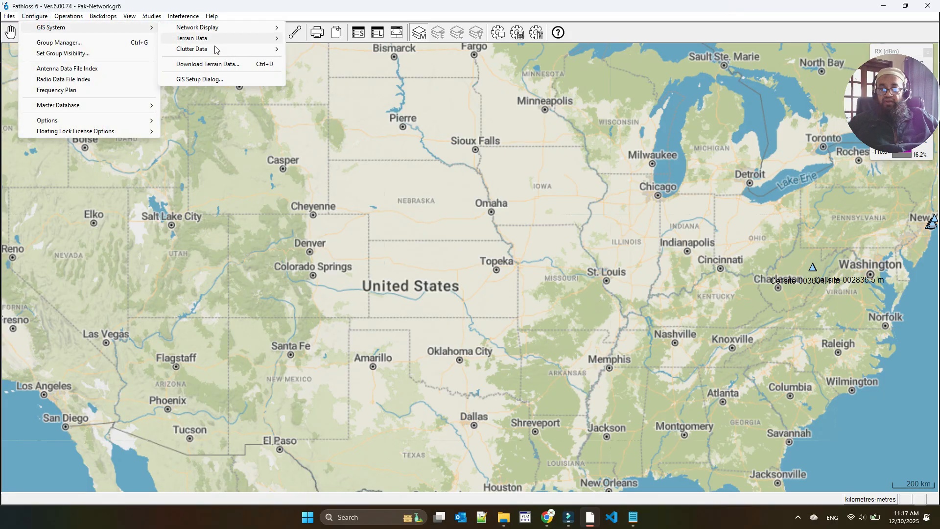
pyautogui.click(216, 80)
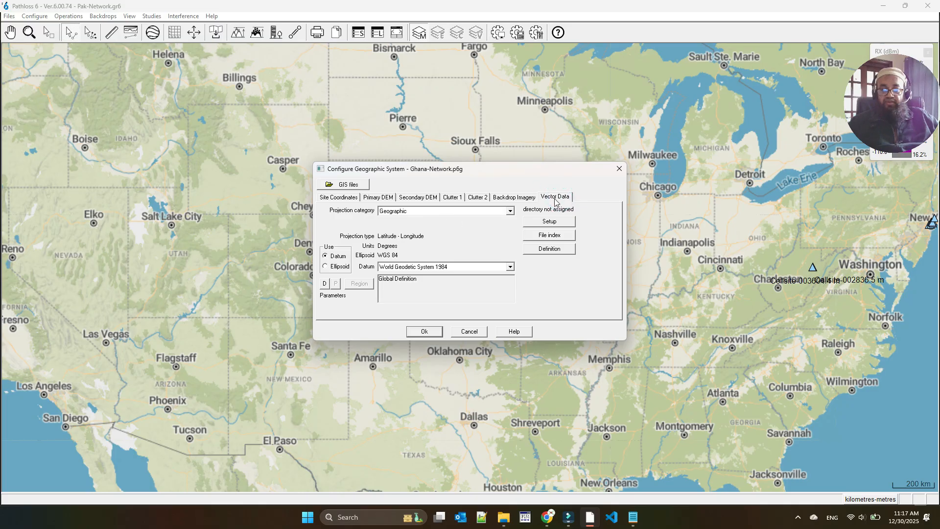
pyautogui.click(544, 223)
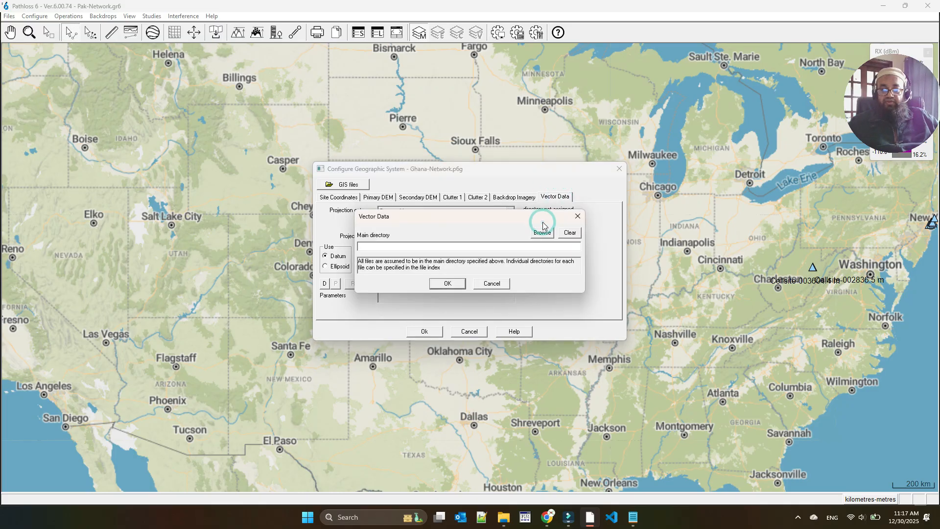
# Set the vector data main directory to the E:\Projects\MW Project\Wind Turbine\uswtdbGeoJSON folder and accept it.
pyautogui.click(543, 233)
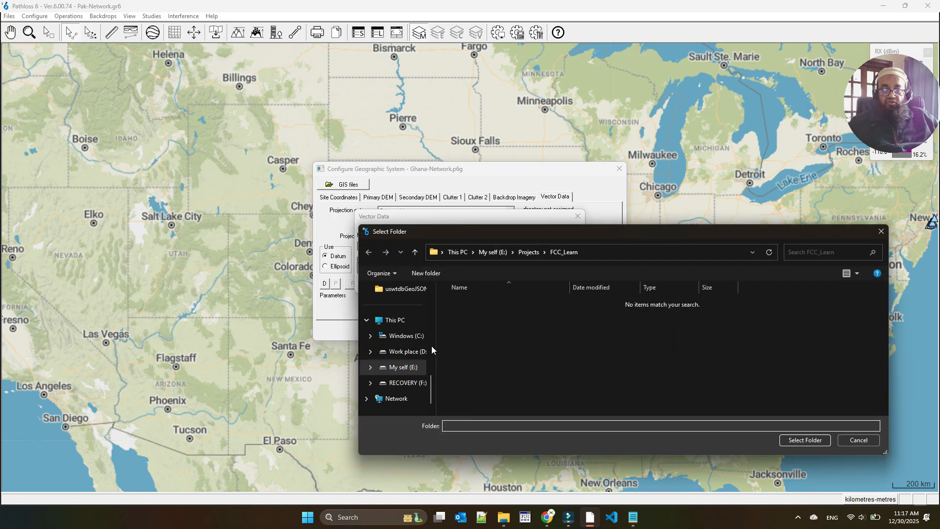
pyautogui.click(413, 352)
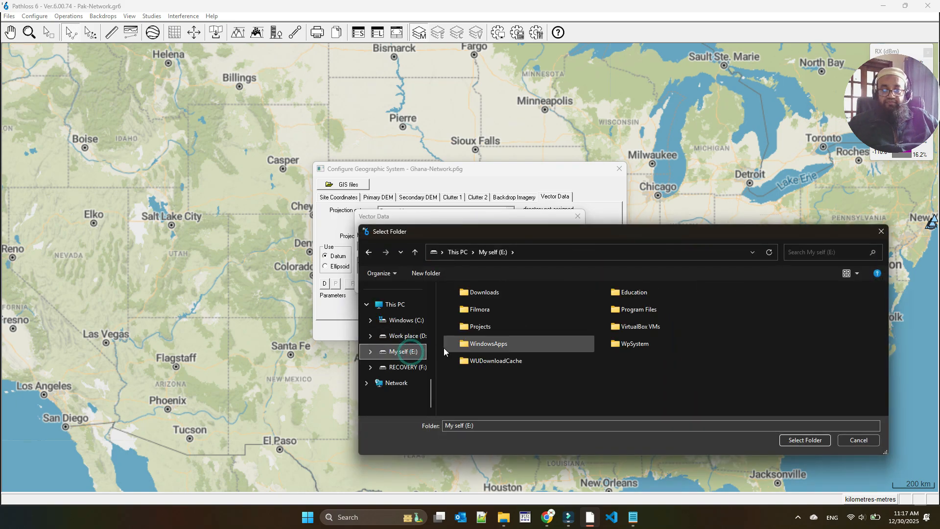
pyautogui.doubleClick(483, 326)
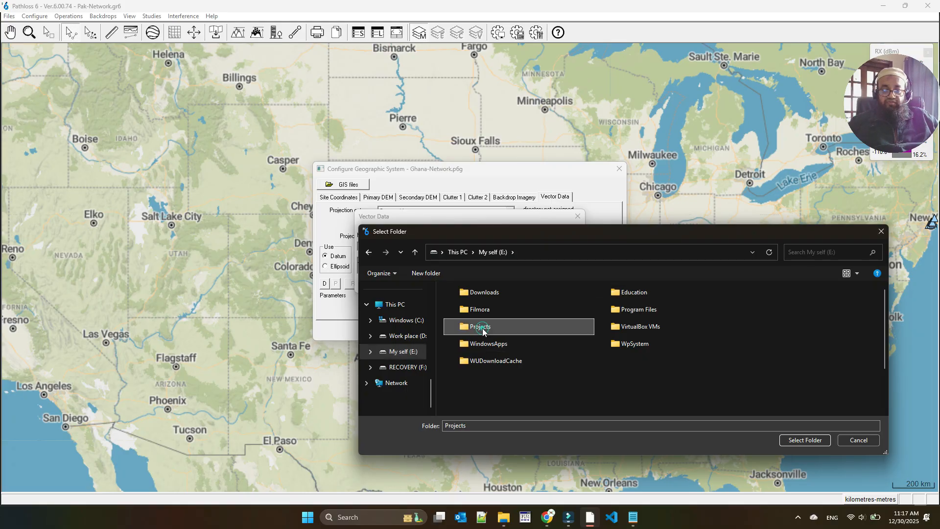
pyautogui.scroll(-1, 492, 343)
pyautogui.doubleClick(470, 356)
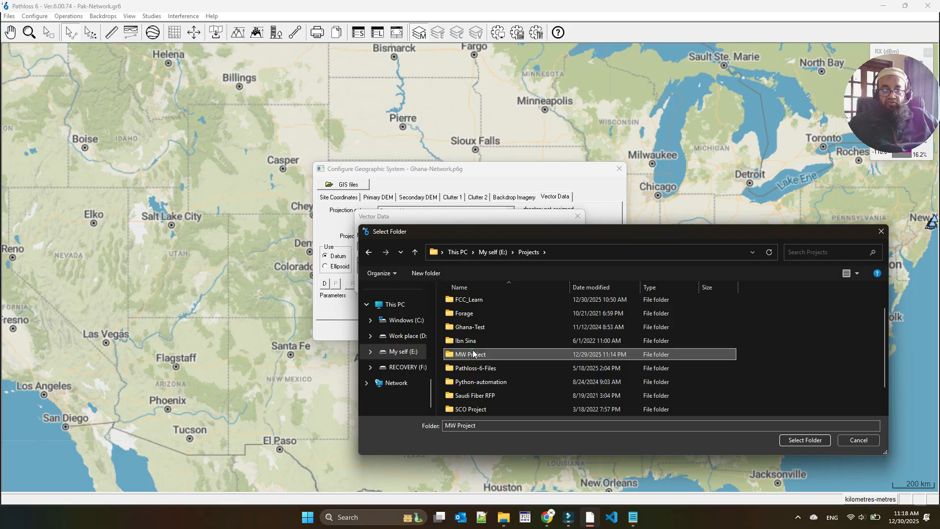
pyautogui.doubleClick(477, 385)
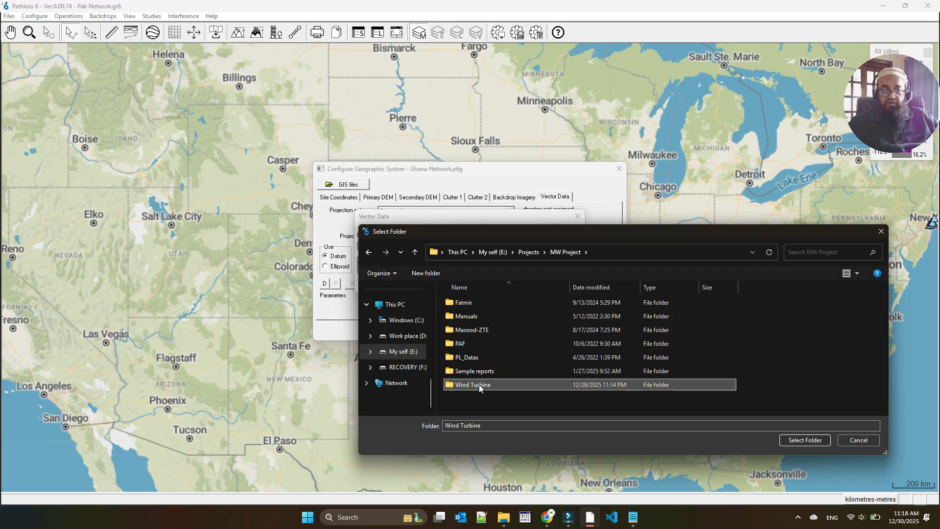
pyautogui.doubleClick(474, 304)
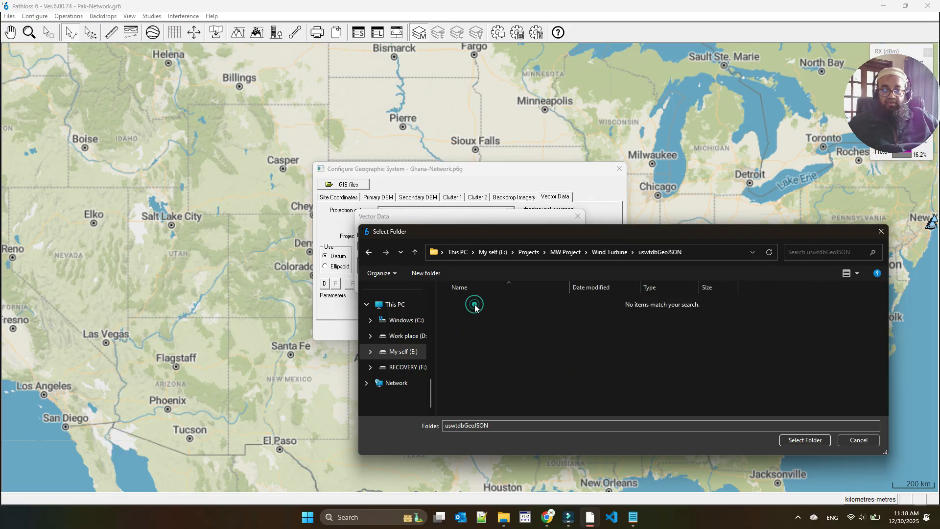
pyautogui.click(604, 254)
pyautogui.click(488, 303)
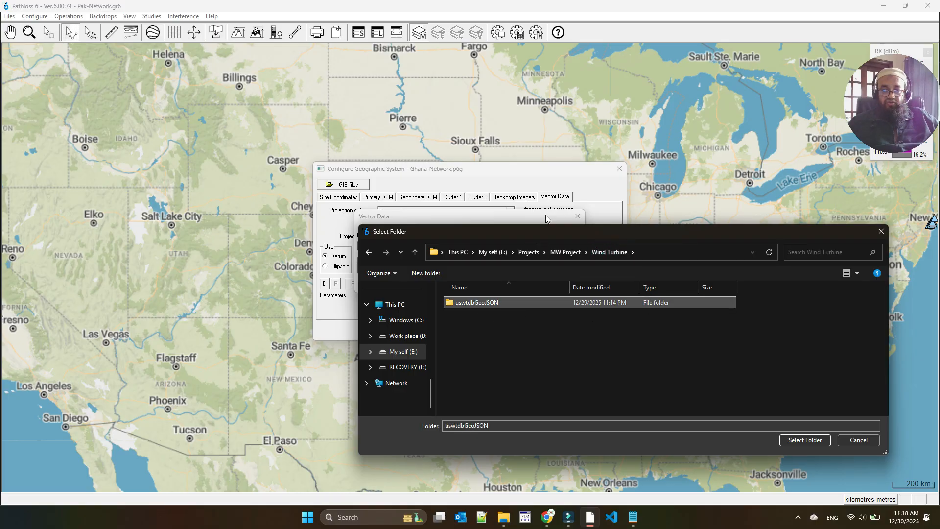
pyautogui.moveTo(604, 238); pyautogui.dragTo(577, 306)
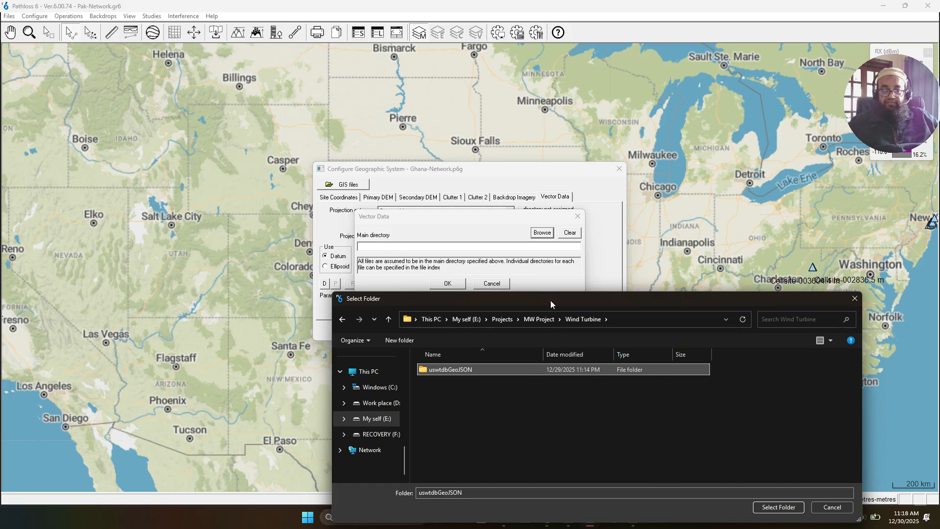
pyautogui.moveTo(551, 300); pyautogui.dragTo(486, 189)
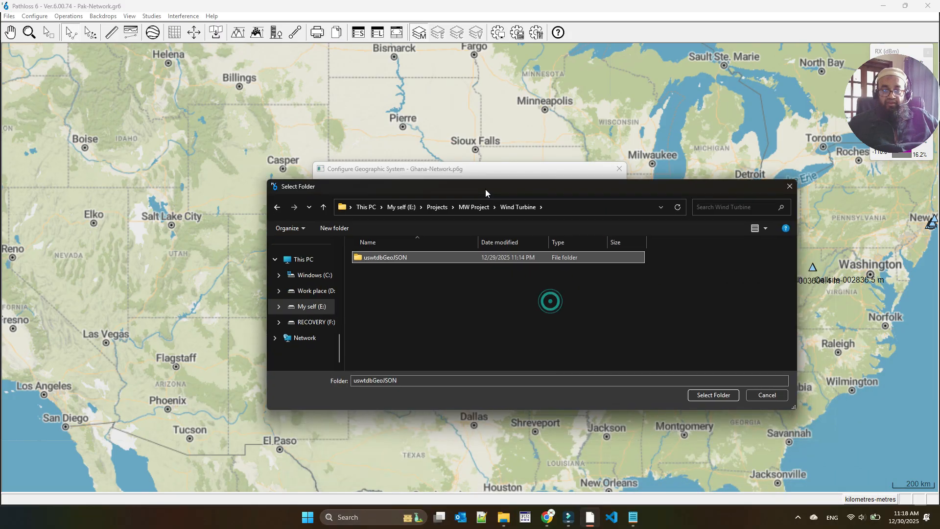
pyautogui.click(713, 395)
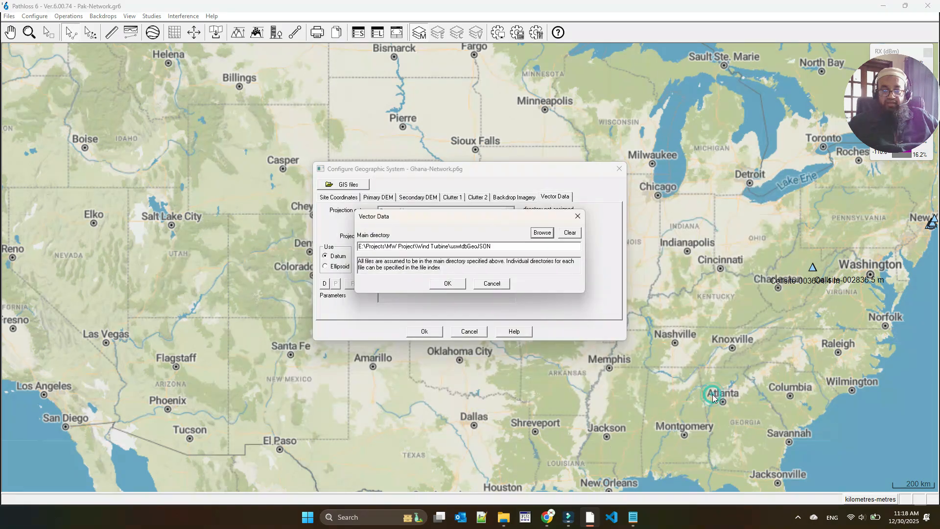
pyautogui.click(457, 285)
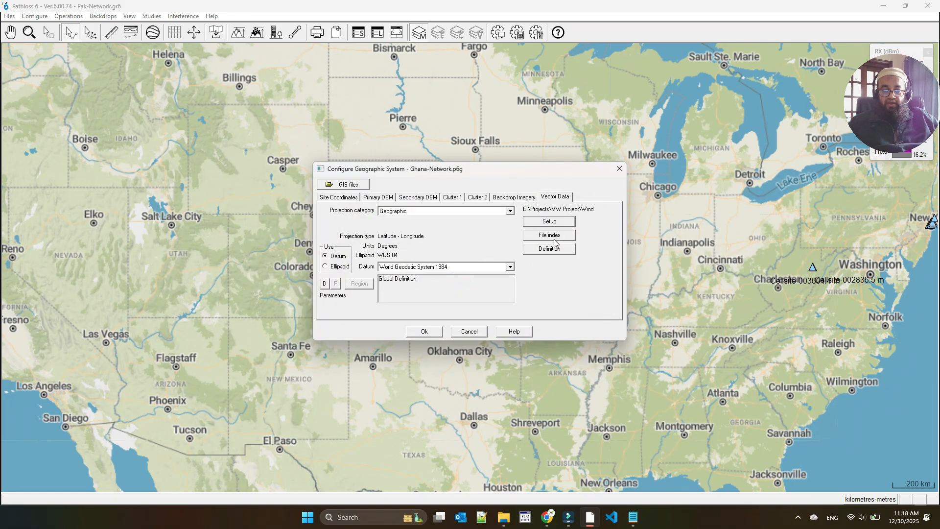
# Open the vector file index and start a new index.
pyautogui.click(552, 237)
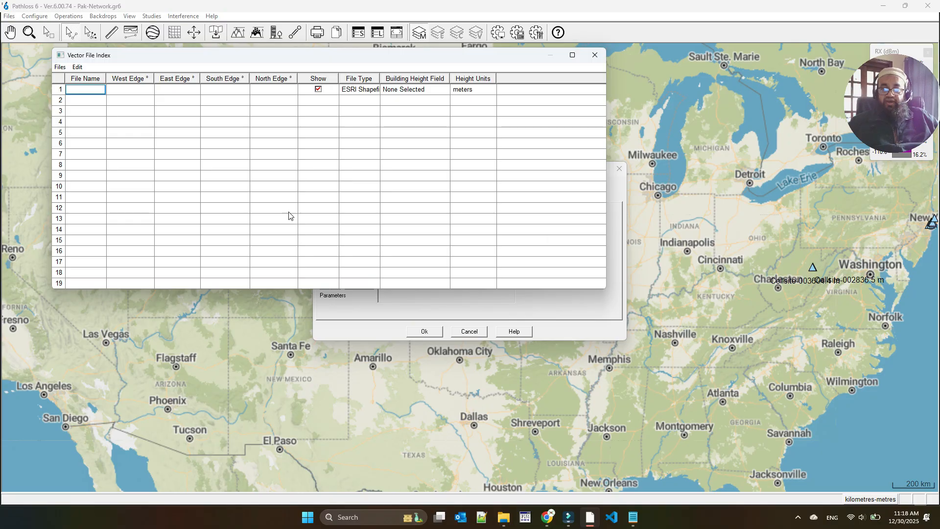
pyautogui.click(60, 67)
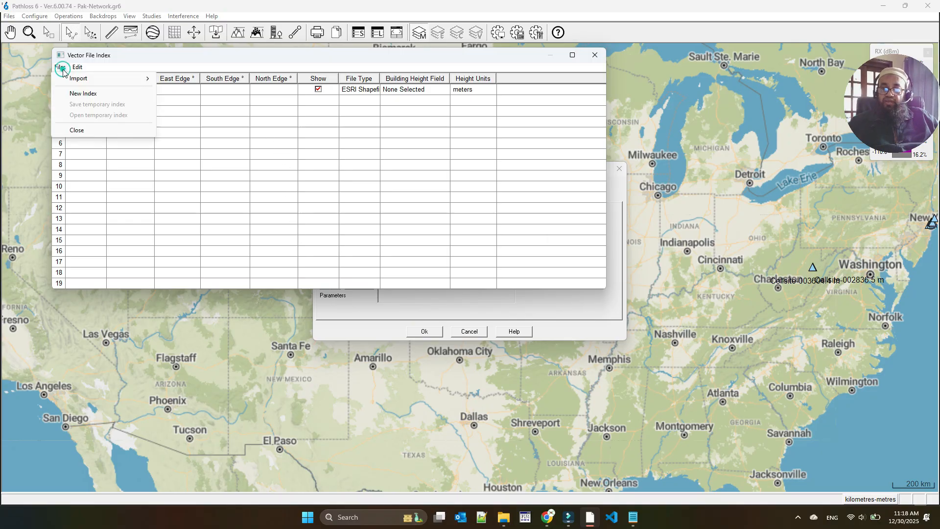
pyautogui.click(106, 93)
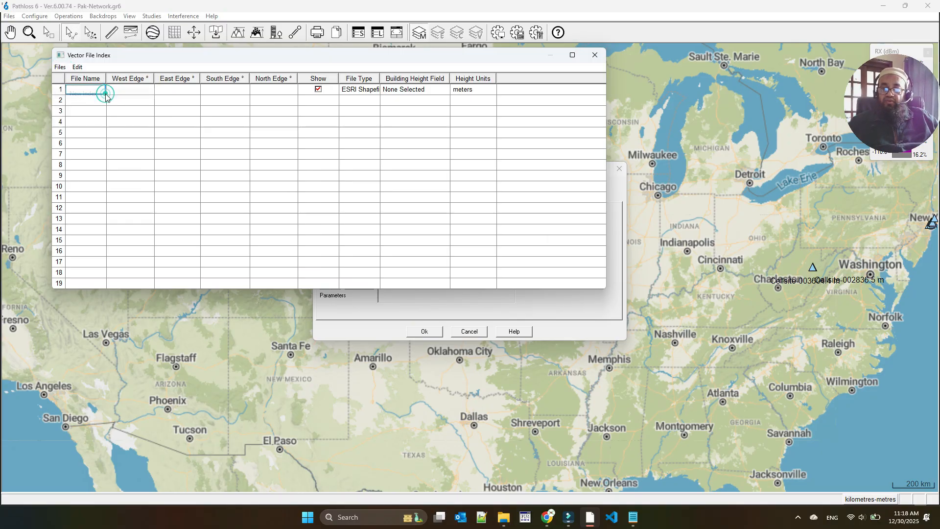
pyautogui.click(78, 67)
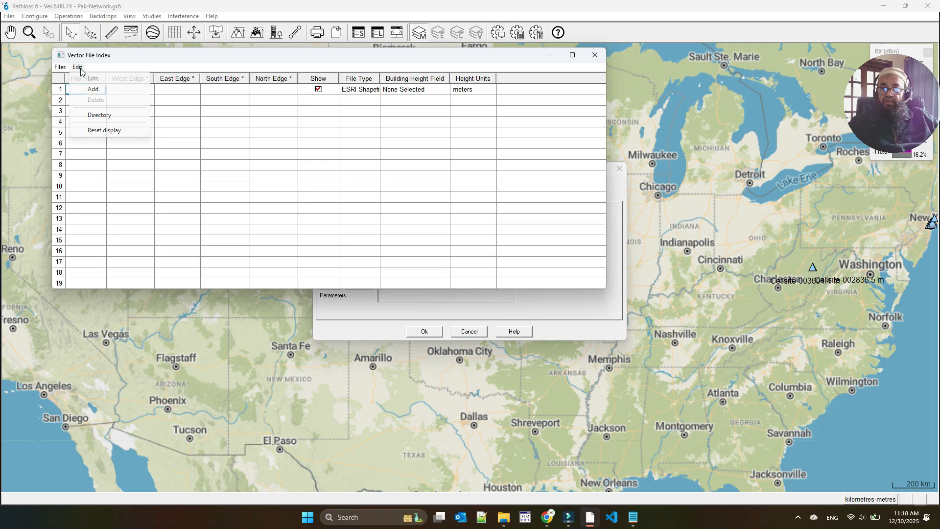
pyautogui.click(102, 89)
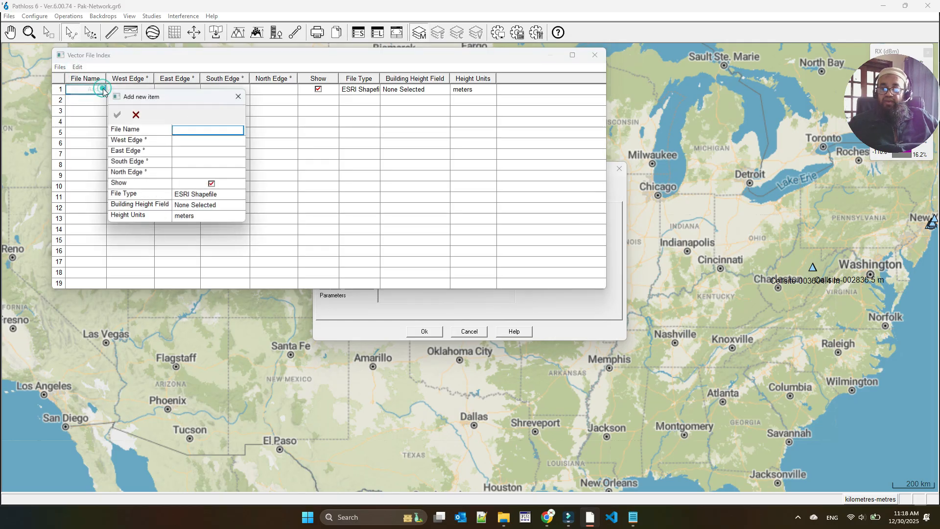
pyautogui.click(239, 97)
# Import uswtdb_V8_2_20251210.geojson into the vector file index as a vector file.
pyautogui.click(60, 67)
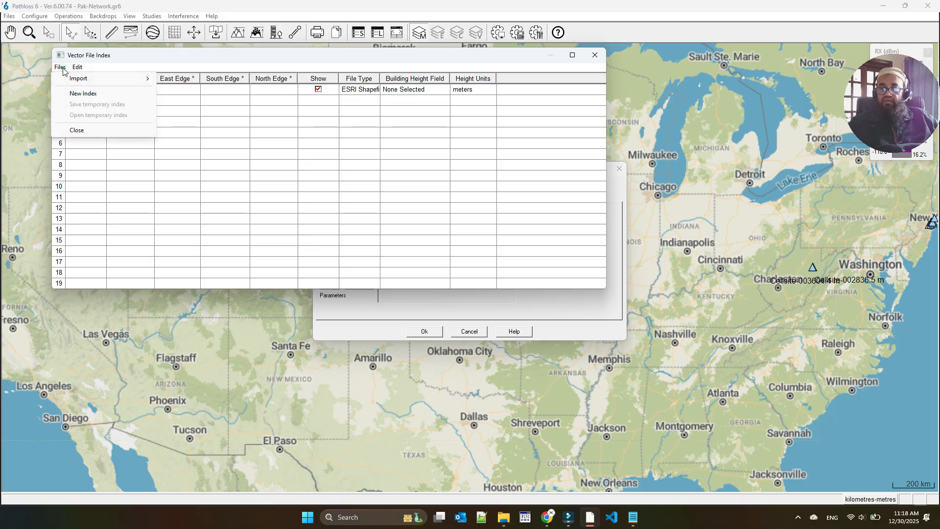
pyautogui.moveTo(117, 79)
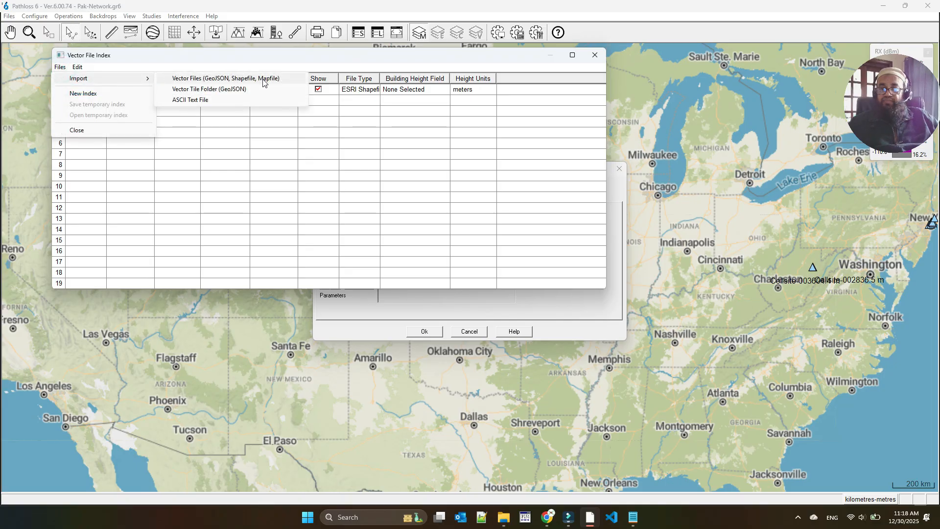
pyautogui.click(201, 93)
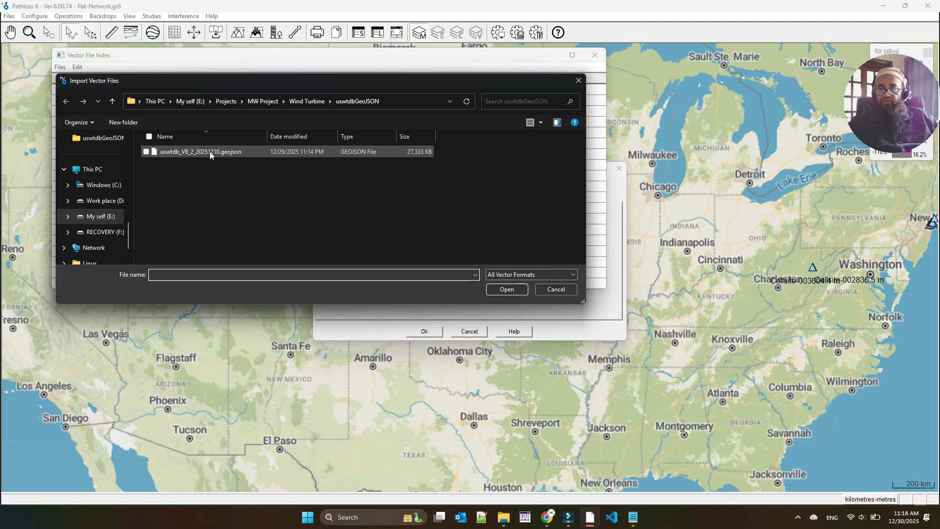
pyautogui.click(213, 149)
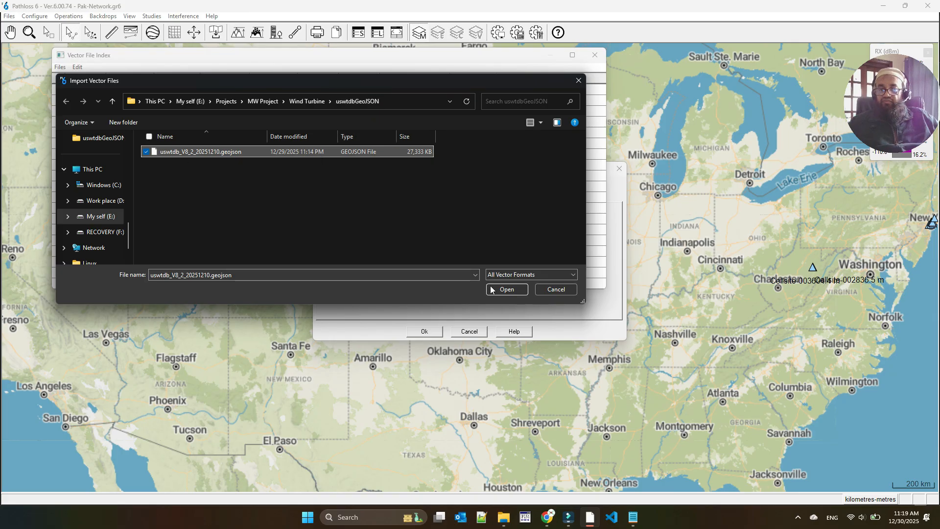
pyautogui.click(506, 289)
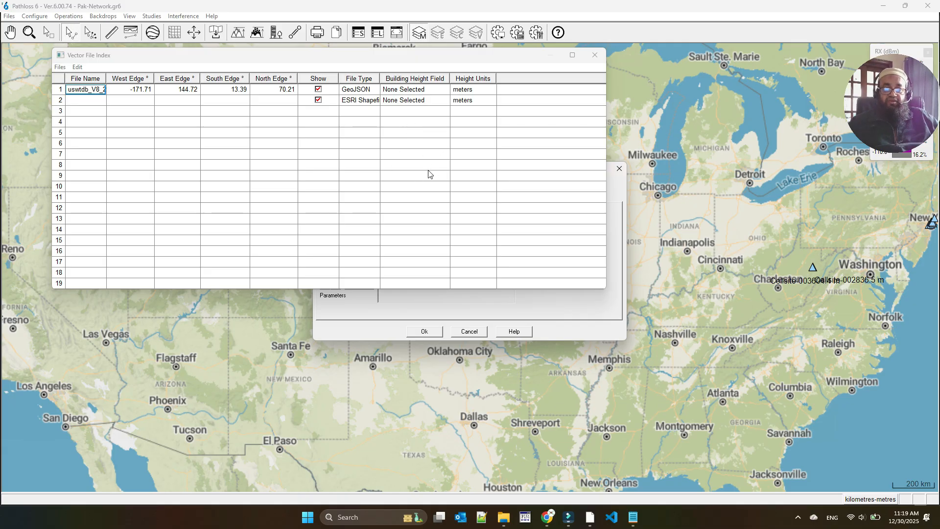
# Choose GeoJSON as the file type of the imported wind turbine file.
pyautogui.click(368, 92)
pyautogui.click(372, 91)
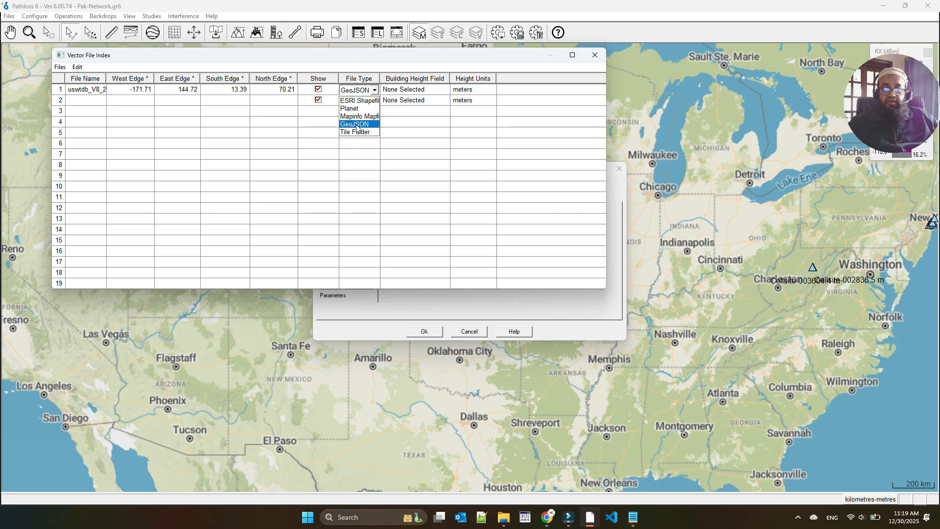
pyautogui.click(358, 124)
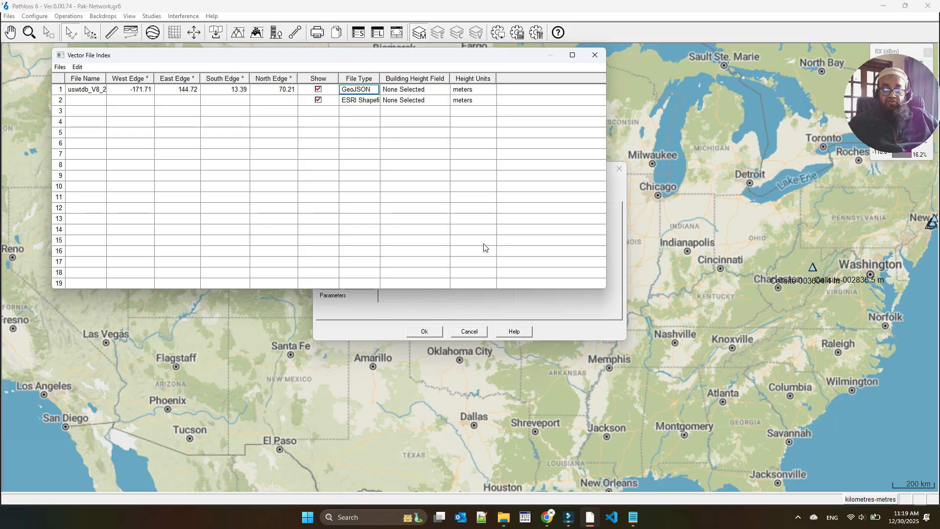
# Set the building height field of the imported wind turbine file to t_ttlh.
pyautogui.click(424, 90)
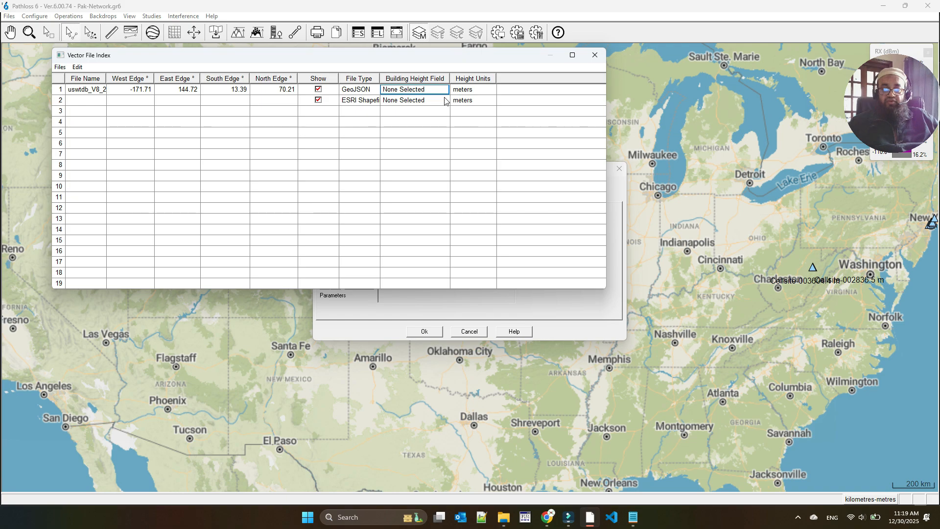
pyautogui.click(442, 90)
pyautogui.click(443, 90)
pyautogui.click(442, 90)
pyautogui.click(432, 90)
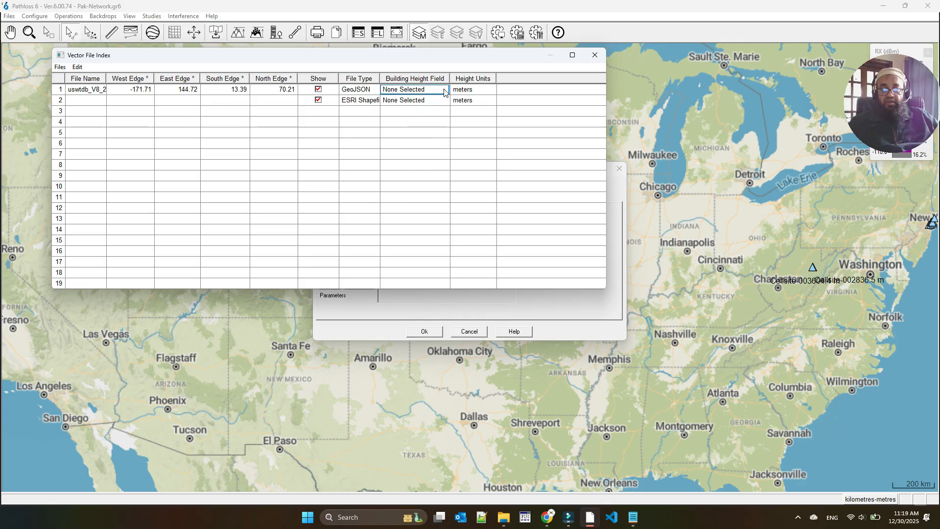
pyautogui.click(444, 91)
pyautogui.click(423, 92)
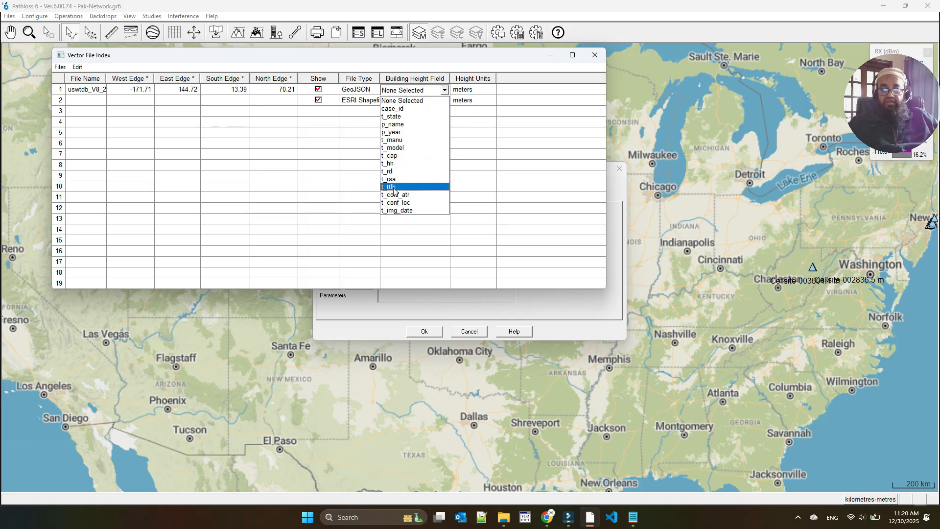
pyautogui.click(410, 187)
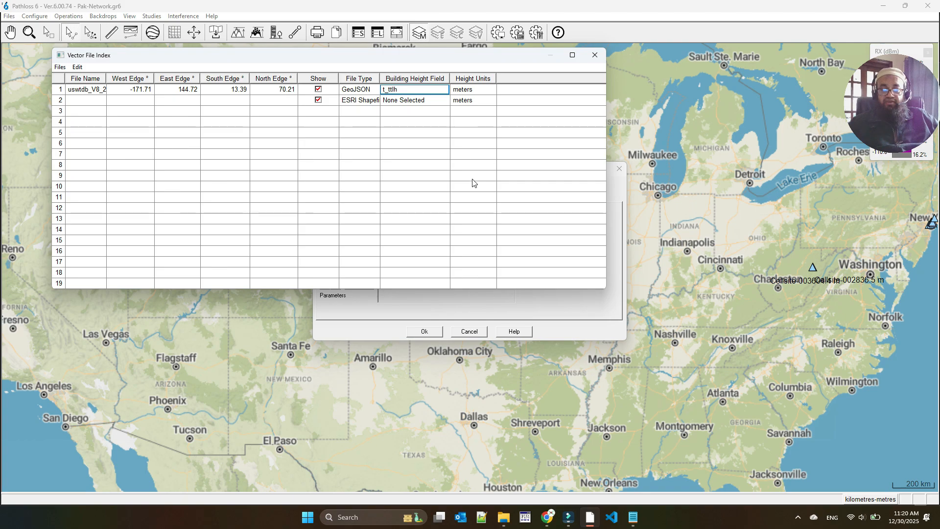
# Close the vector file index, accept the GIS configuration and save the changes to the geographic system.
pyautogui.click(594, 55)
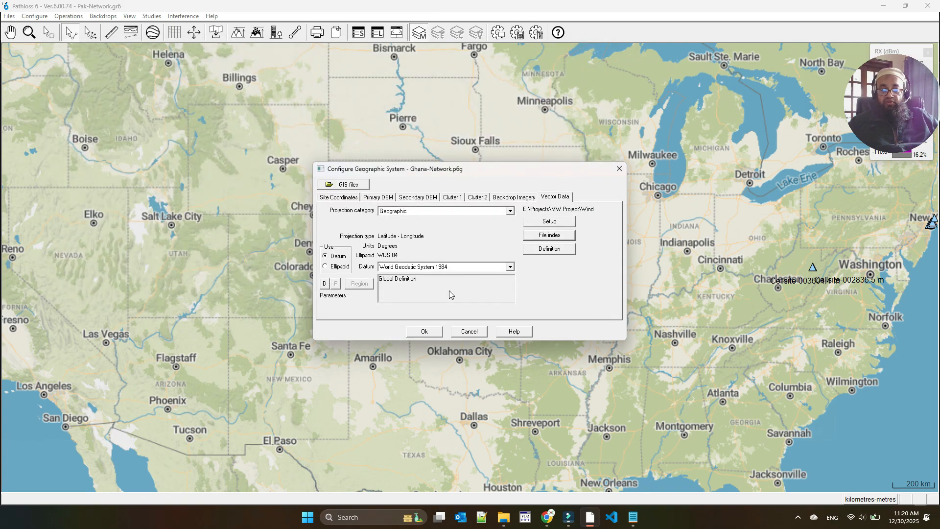
pyautogui.click(424, 331)
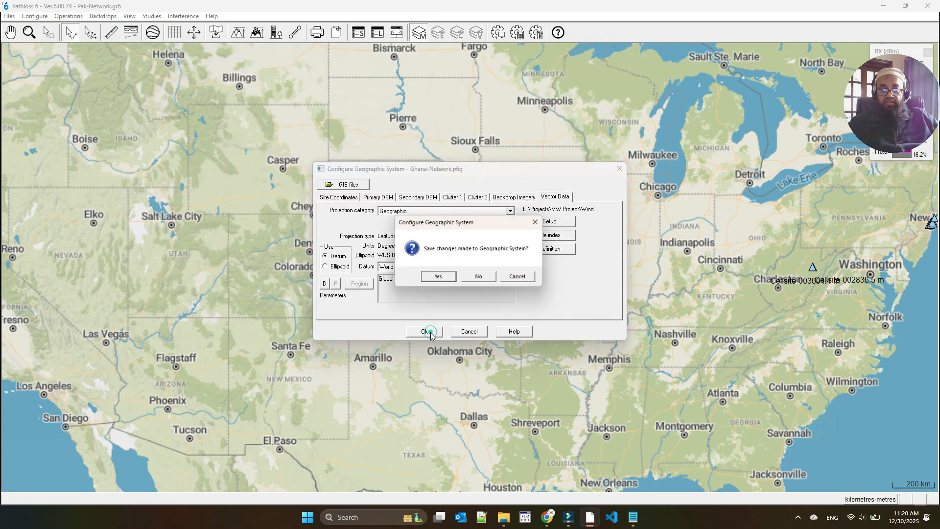
pyautogui.click(438, 278)
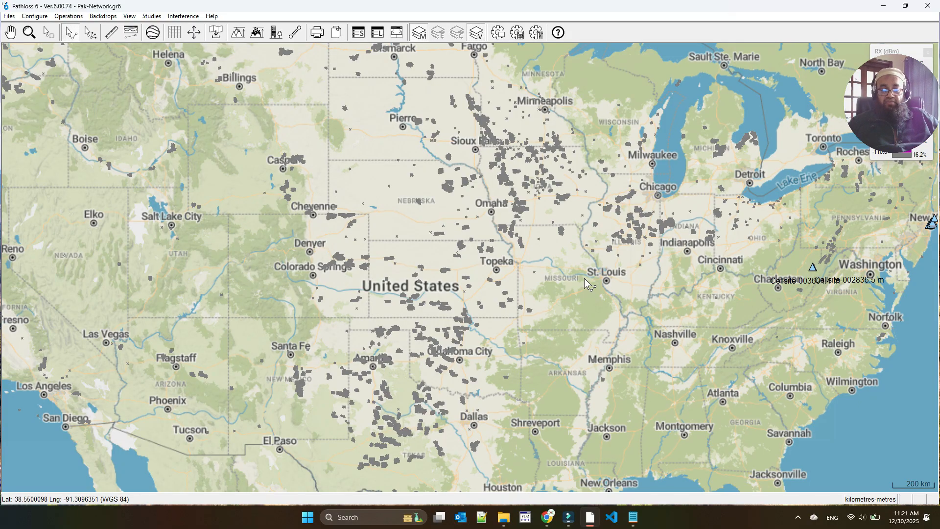
# Zoom in on the wind turbines near the Dwight D. Eisenhower Highway and examine their individual map symbols.
pyautogui.click(25, 35)
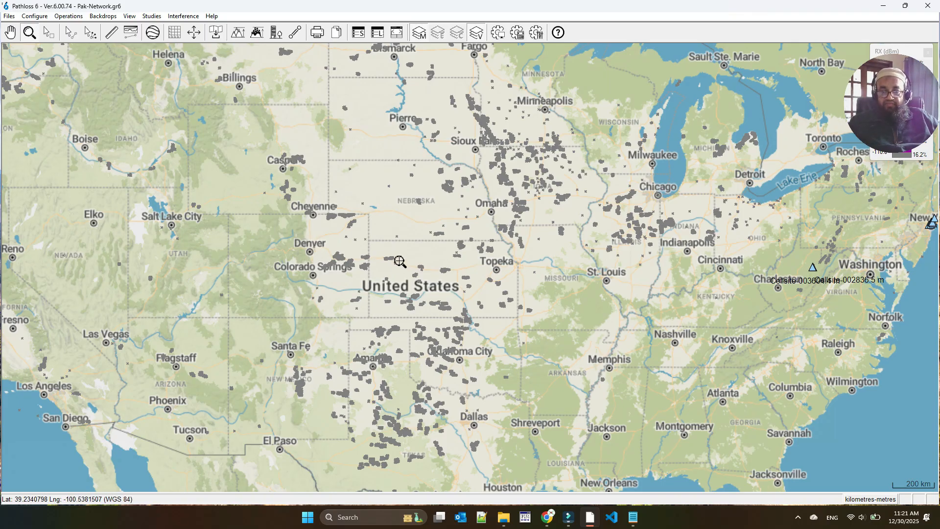
pyautogui.click(381, 255)
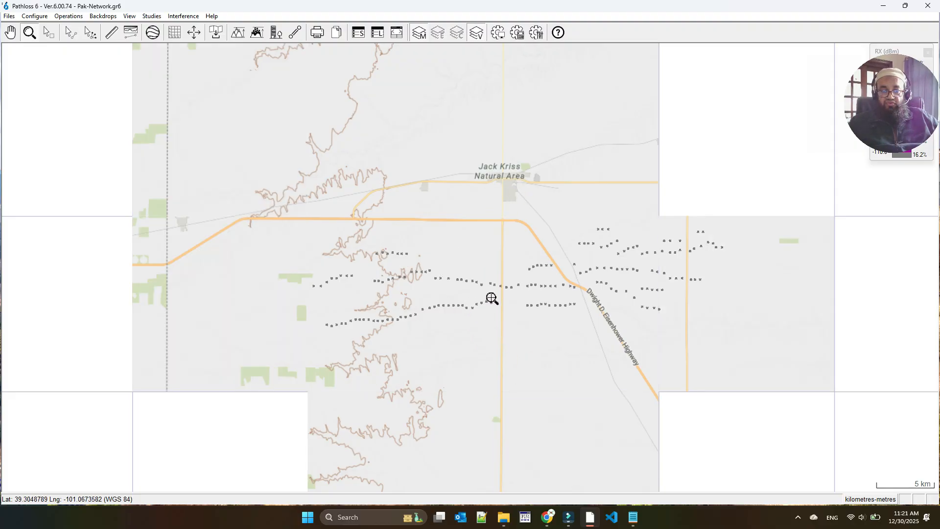
pyautogui.moveTo(522, 261); pyautogui.dragTo(561, 273)
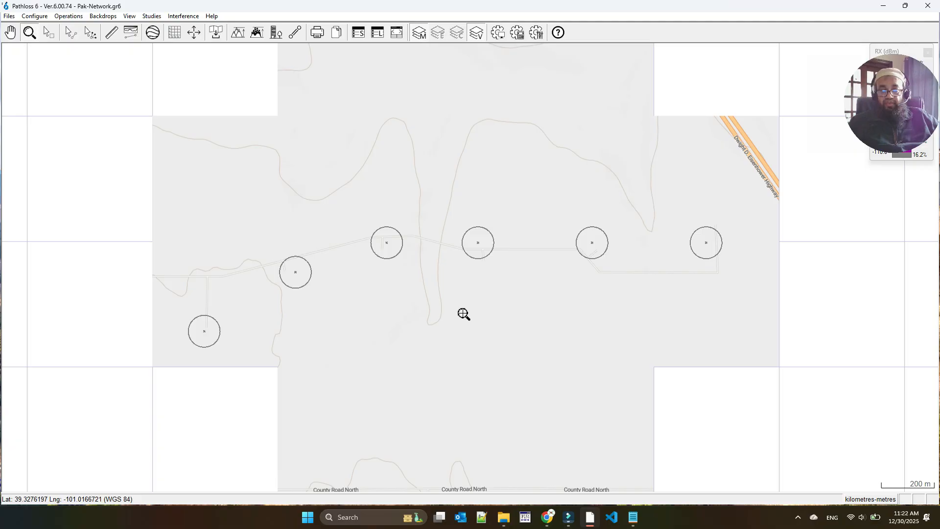
pyautogui.scroll(-1, 470, 268)
pyautogui.scroll(-1, 470, 268)
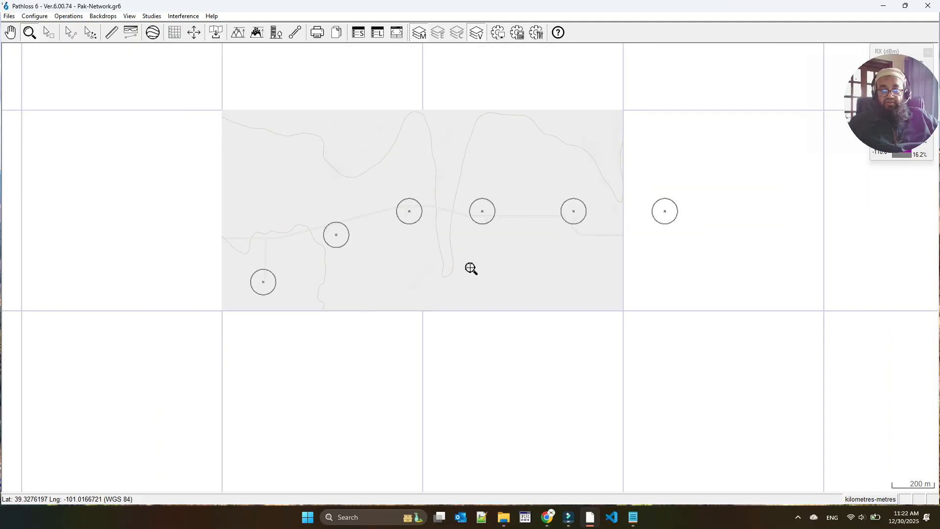
pyautogui.scroll(-2, 471, 268)
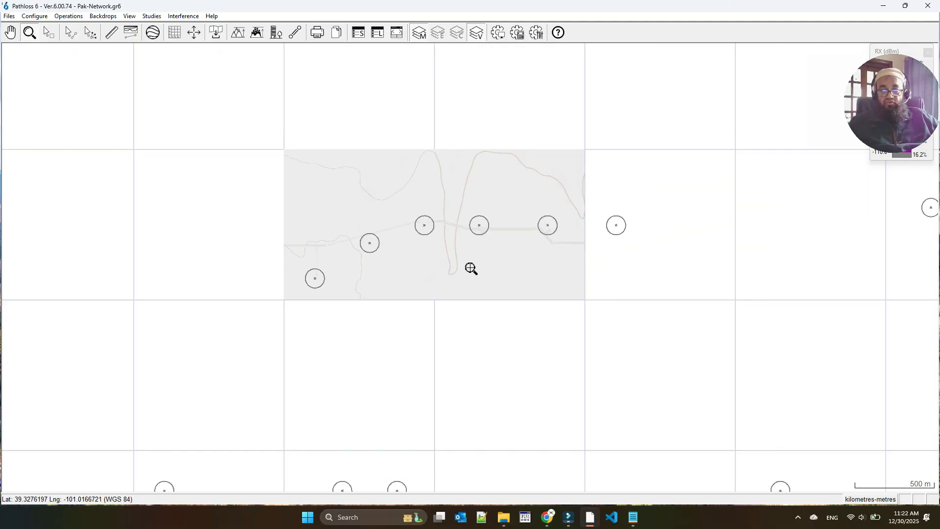
# Add an auto-named site immediately west of the westernmost turbine in the row above County Road North, using the Cellsite-%03d naming specification.
pyautogui.scroll(-2, 470, 268)
pyautogui.scroll(-1, 470, 268)
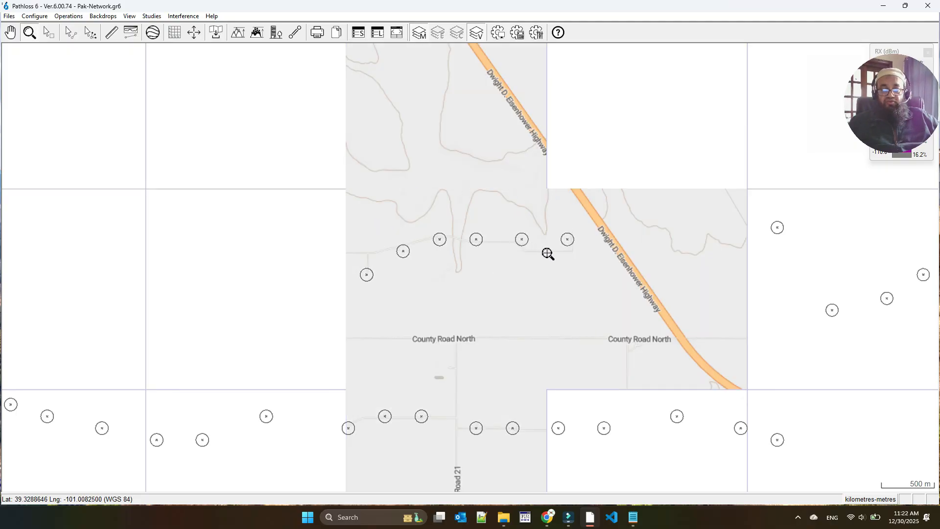
pyautogui.rightClick(550, 277)
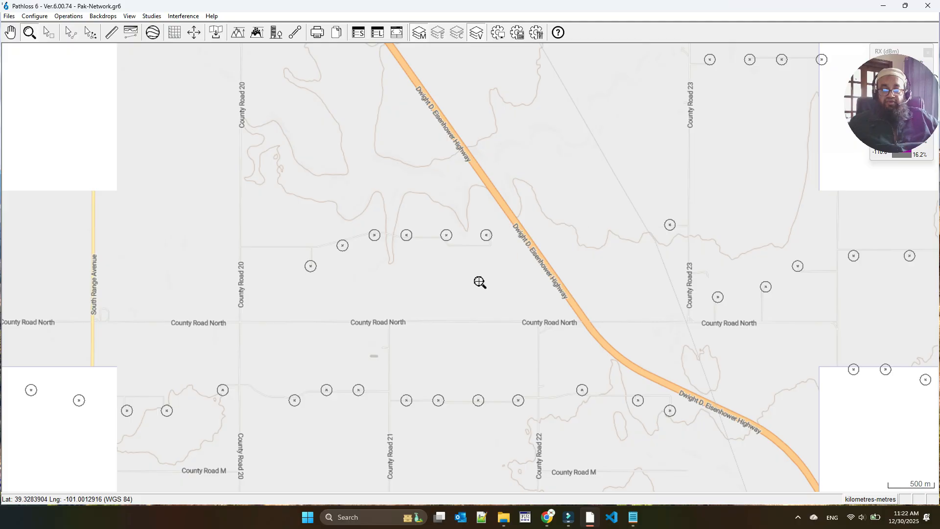
pyautogui.scroll(-1, 375, 170)
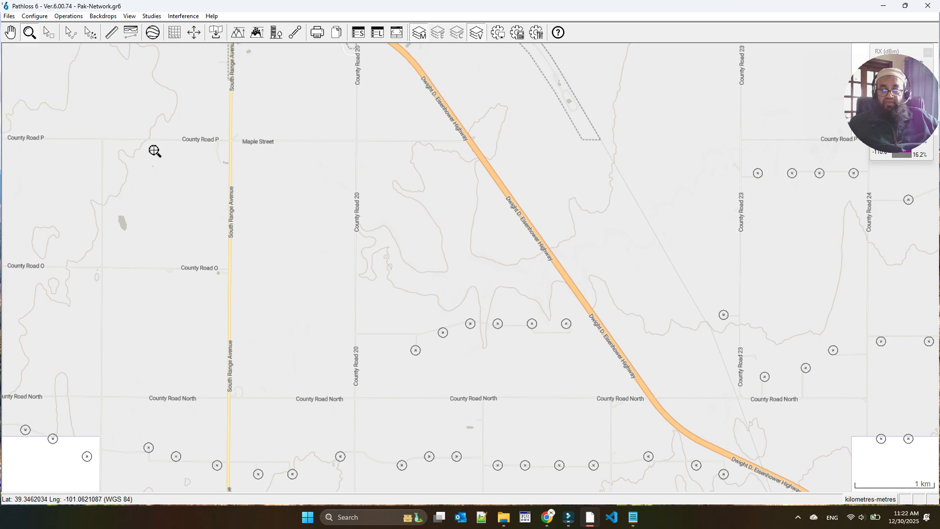
pyautogui.click(70, 35)
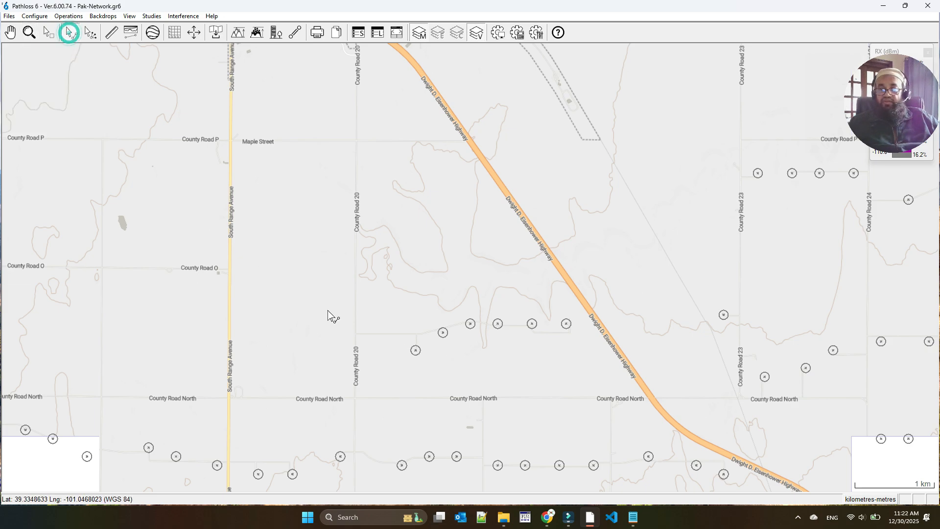
pyautogui.click(69, 16)
pyautogui.click(83, 28)
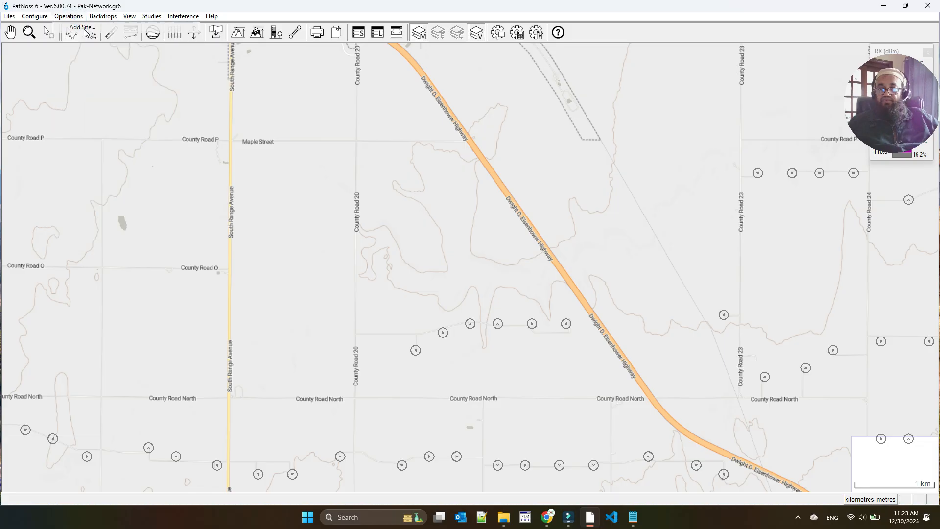
pyautogui.click(405, 348)
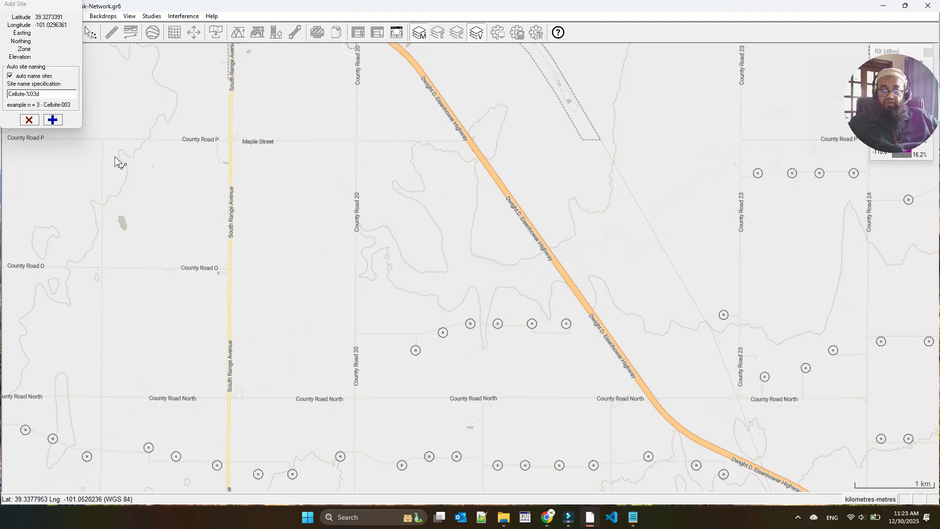
pyautogui.click(53, 122)
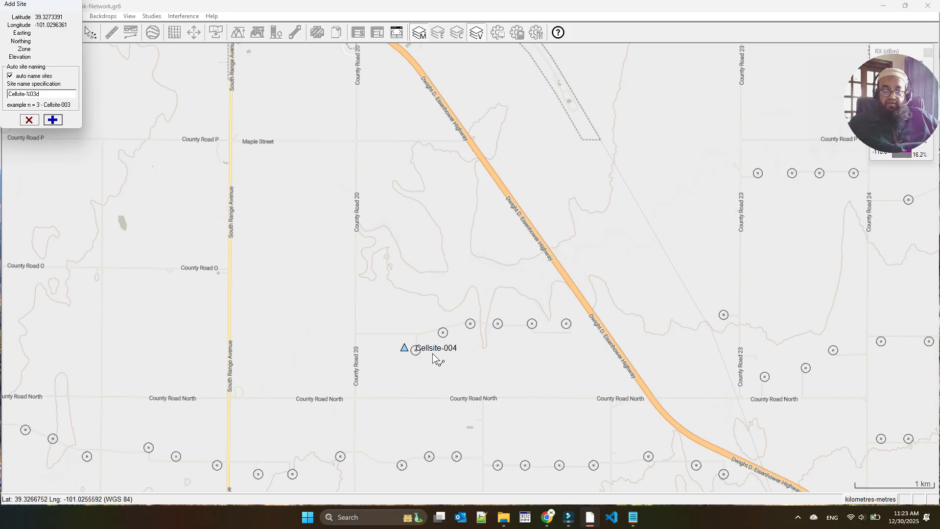
# Add a second auto-named site near County Road North just west of the Dwight D. Eisenhower Highway and link the first site to it.
pyautogui.click(601, 389)
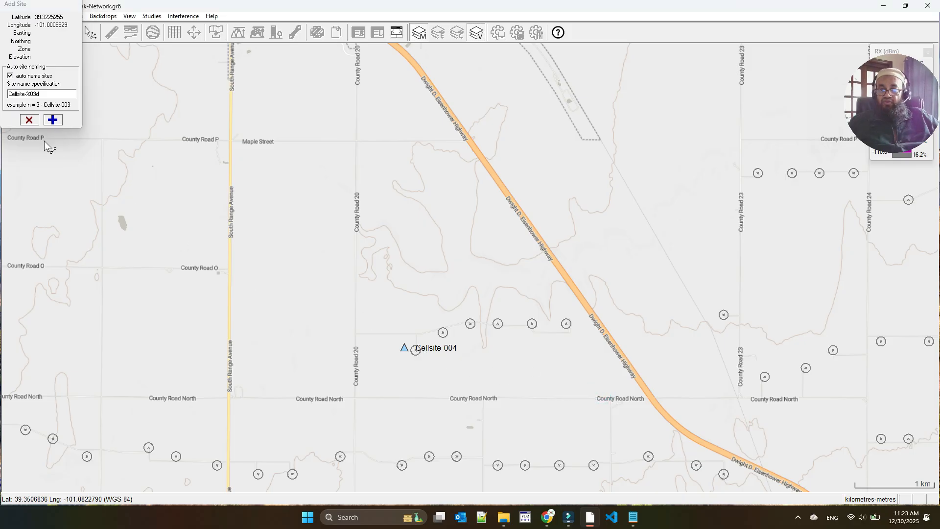
pyautogui.click(55, 121)
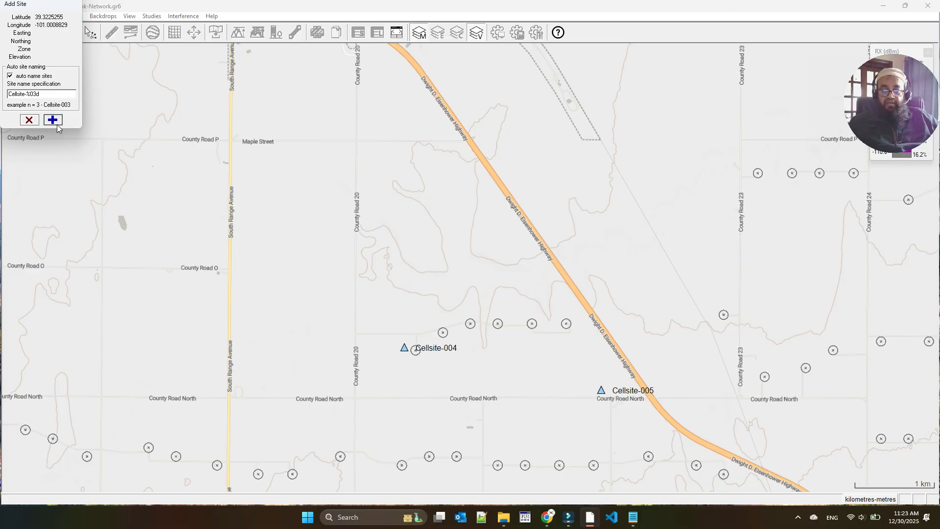
pyautogui.click(29, 120)
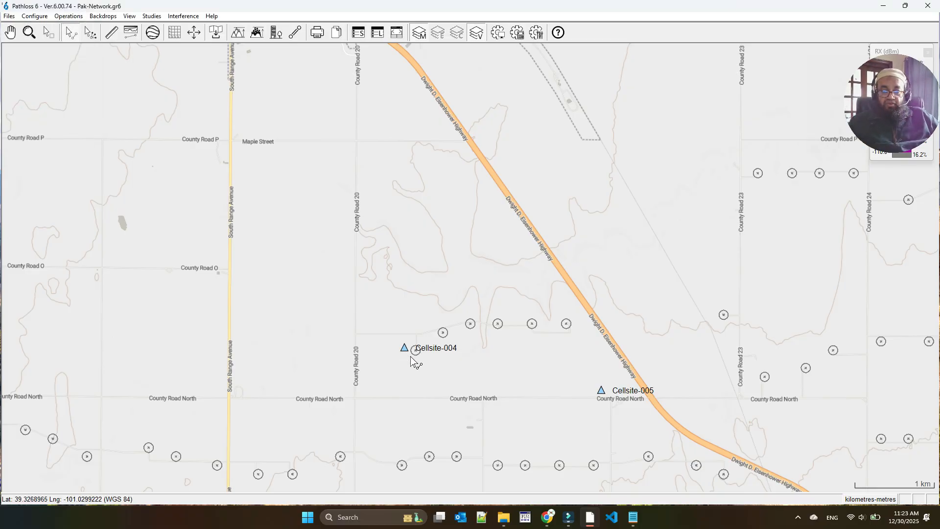
pyautogui.moveTo(406, 351); pyautogui.dragTo(607, 394)
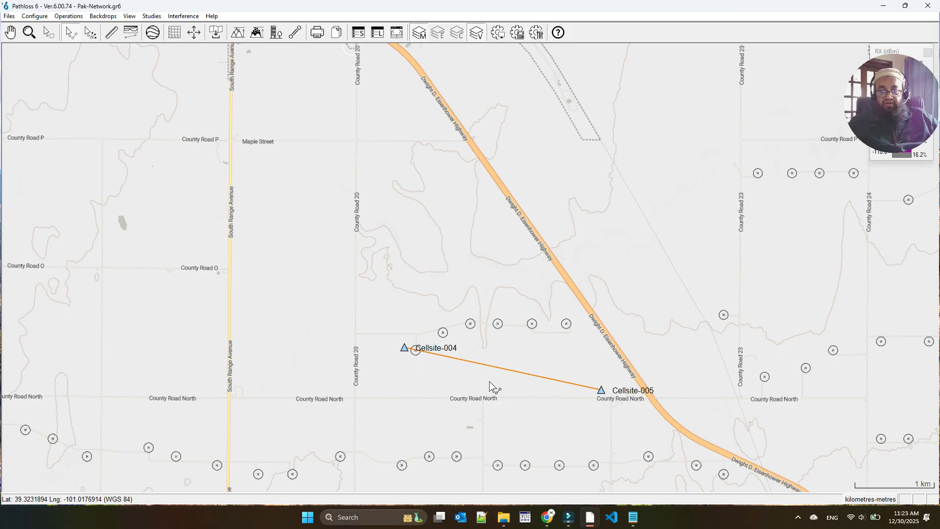
# Try to generate the new link's terrain profile with SRTM (World) terrain, NLCD 2023 clutter and a 25 m distance increment.
pyautogui.rightClick(487, 368)
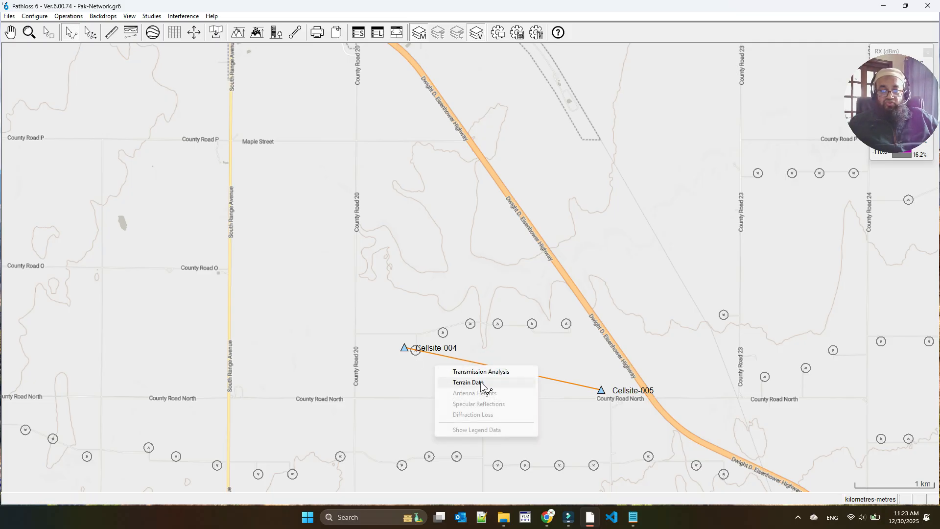
pyautogui.click(481, 384)
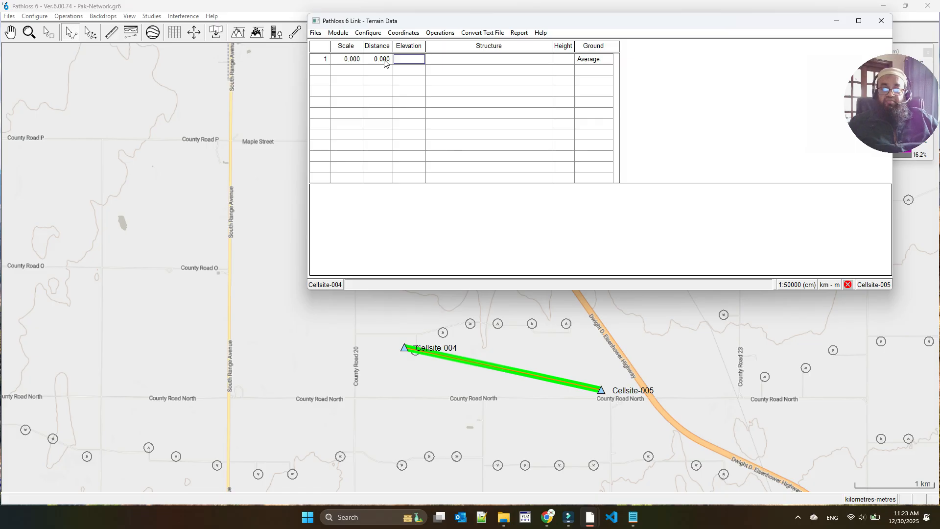
pyautogui.click(441, 35)
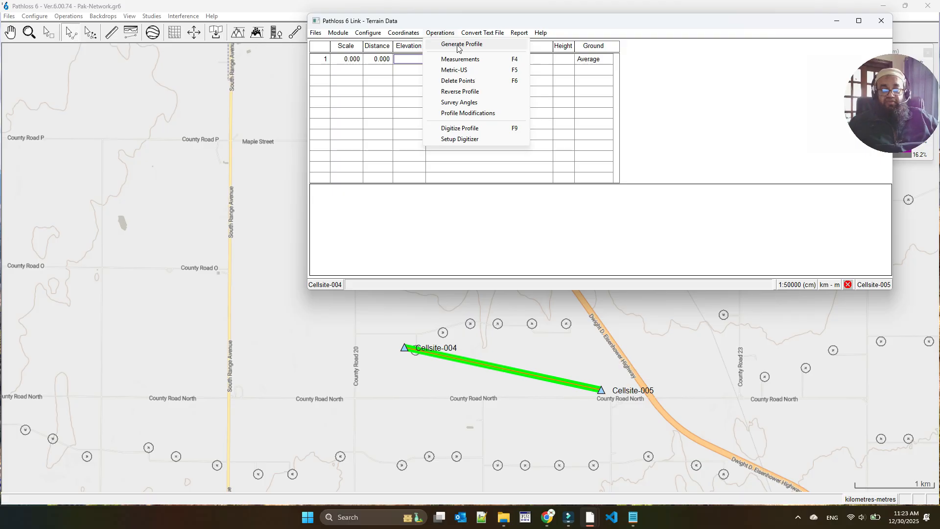
pyautogui.click(457, 46)
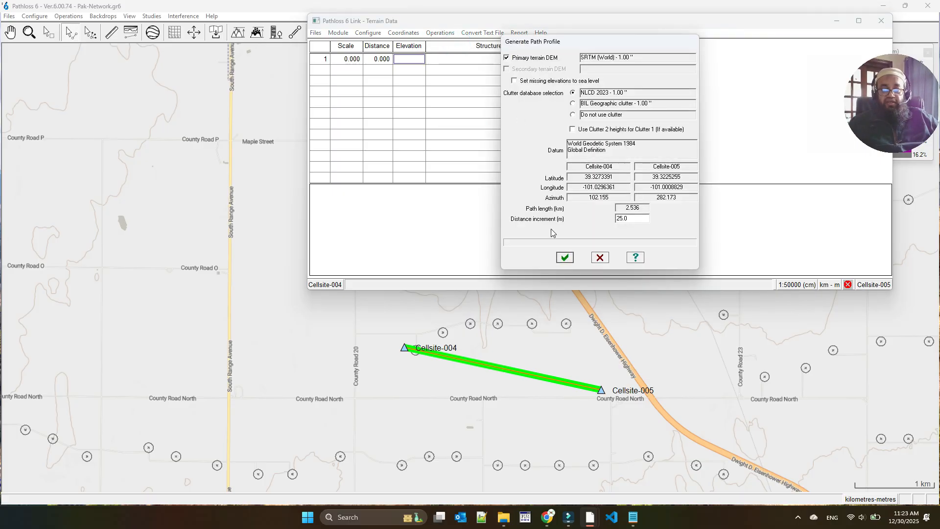
pyautogui.click(569, 259)
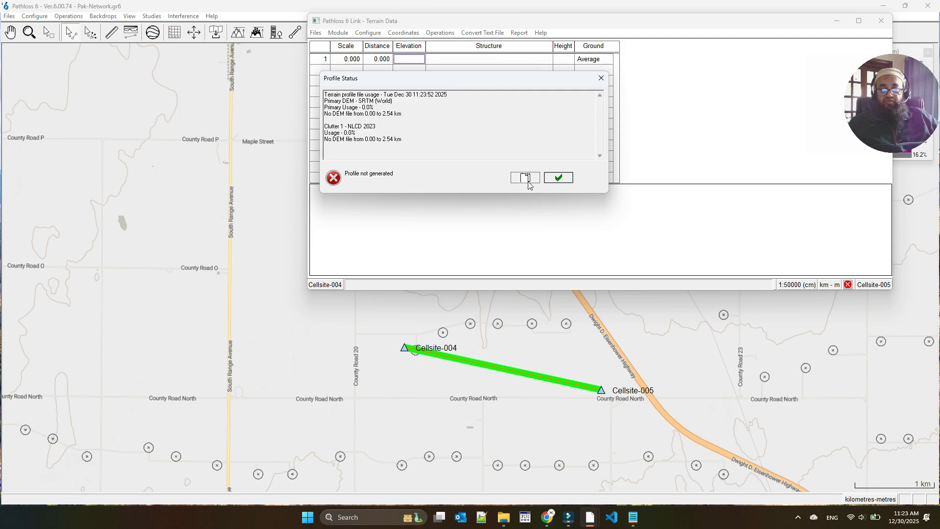
pyautogui.click(559, 179)
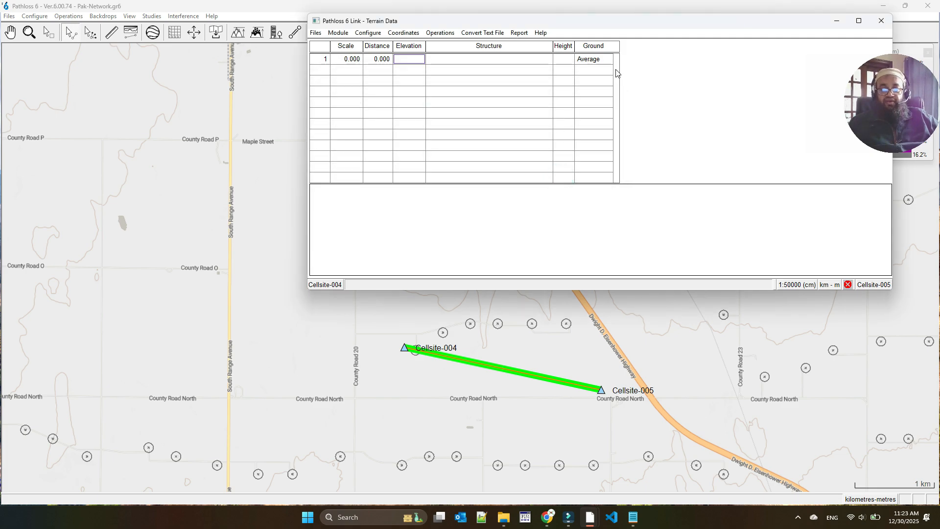
# Close the link's terrain data and save it as the Pathloss 6 Link file Cellsite-004-Cellsite-005 in the FCC_Learn folder.
pyautogui.click(889, 23)
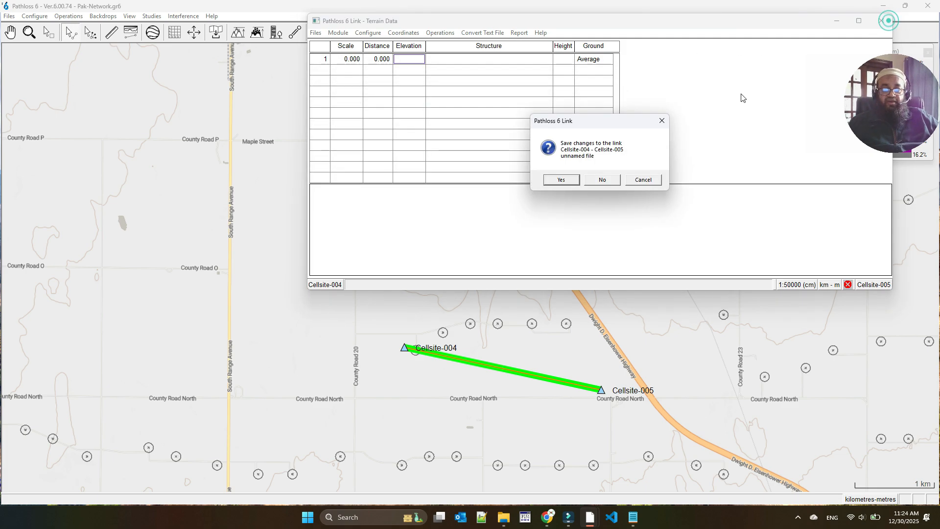
pyautogui.click(566, 180)
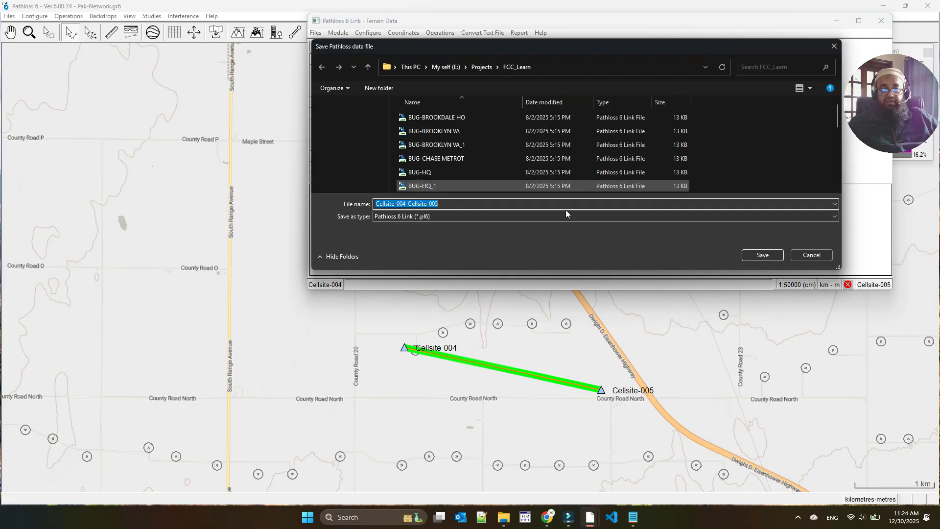
pyautogui.click(777, 254)
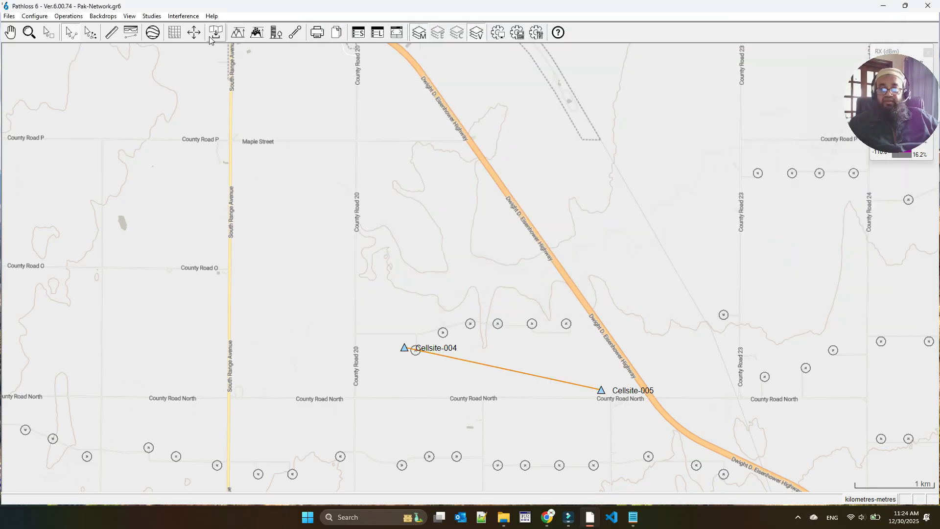
# Download SRTM 1" and NLCD 2023 1" data for latitudes 39 to 40 and longitudes -102 to -100.
pyautogui.click(214, 33)
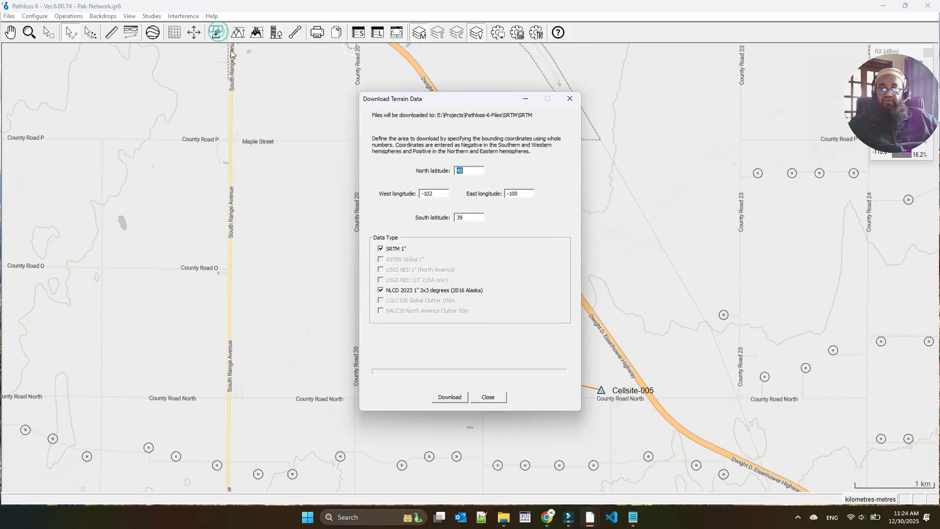
pyautogui.click(453, 401)
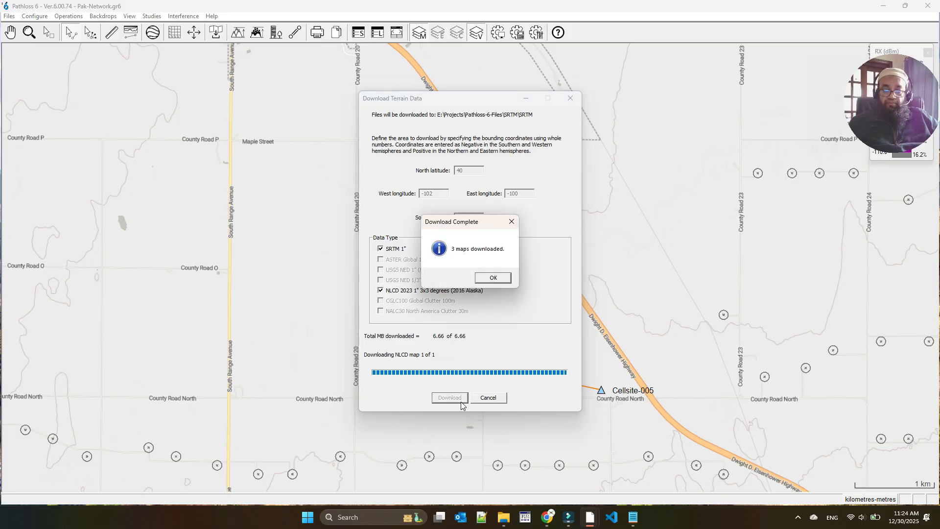
pyautogui.click(487, 281)
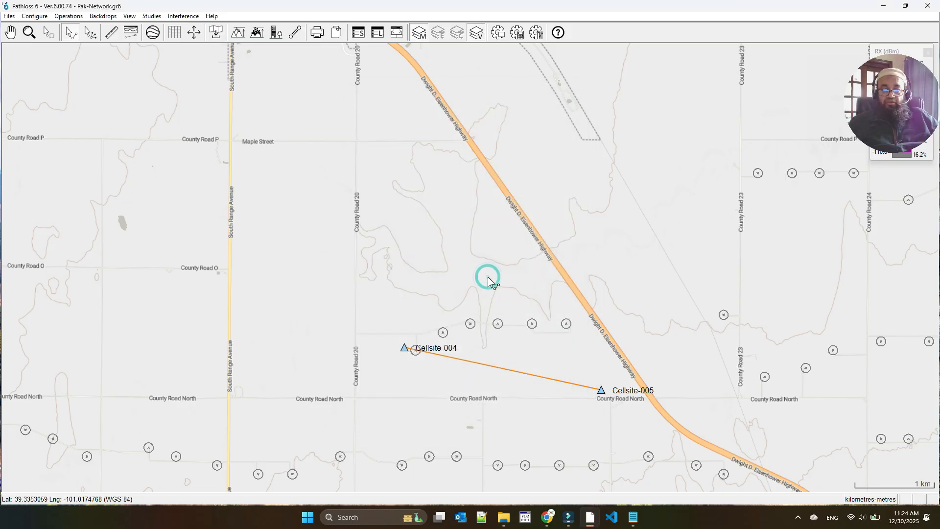
# Generate the terrain profile of the Cellsite-004 to Cellsite-005 link from SRTM and NLCD 2023 data at a 25 m increment.
pyautogui.rightClick(483, 369)
pyautogui.click(484, 379)
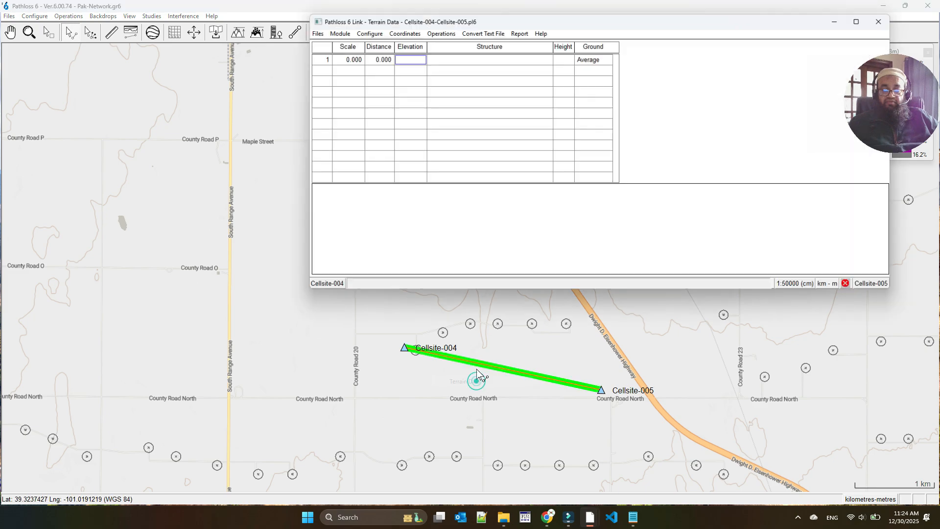
pyautogui.click(440, 32)
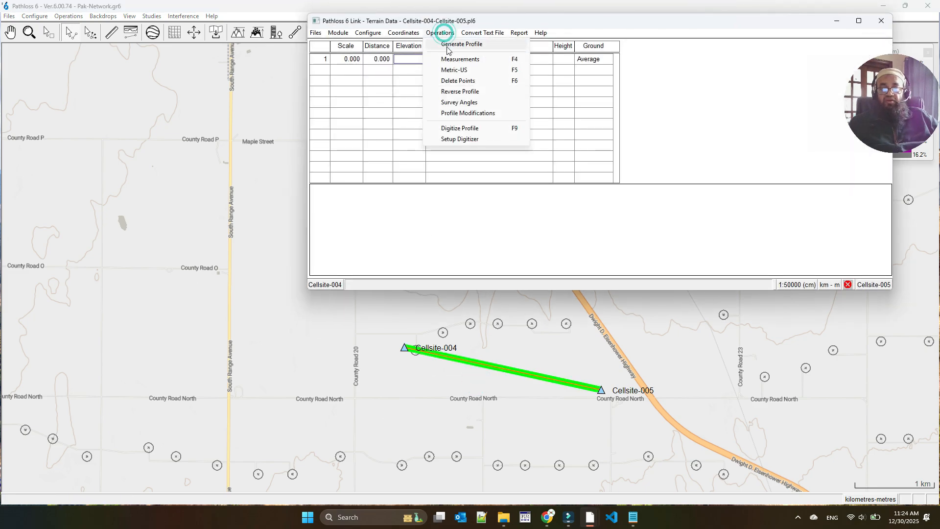
pyautogui.click(445, 43)
pyautogui.click(565, 259)
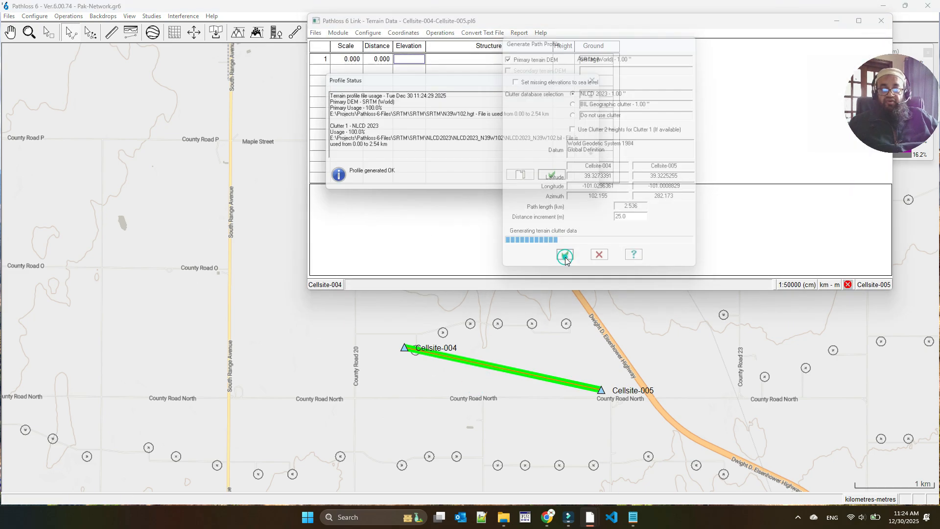
pyautogui.click(558, 179)
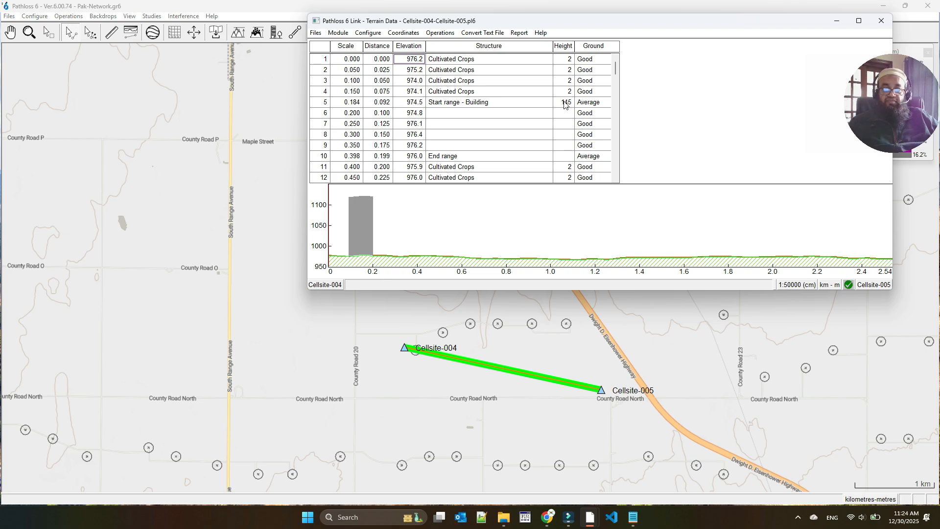
# Examine the profile's building range row and compare its height with the t_ttlh description in the Pathloss update e-mail in Gmail.
pyautogui.click(455, 106)
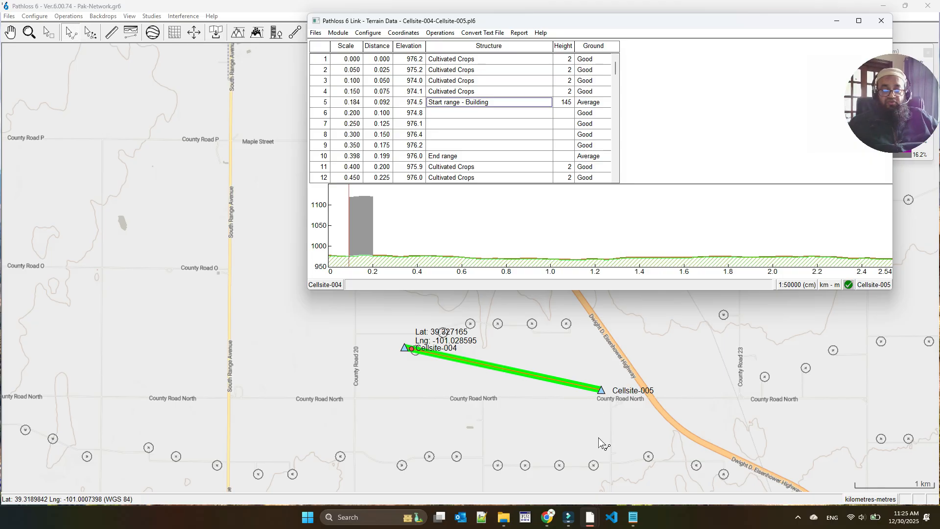
pyautogui.moveTo(551, 519)
pyautogui.click(562, 474)
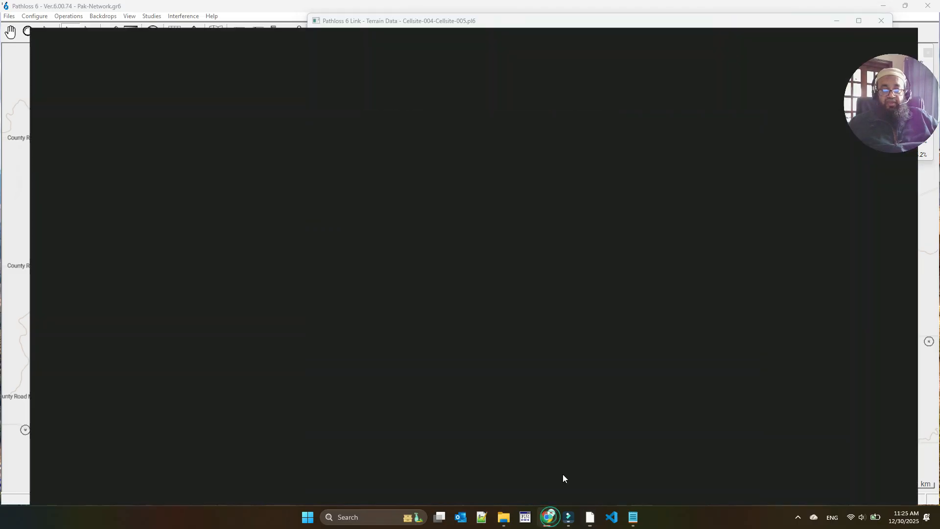
pyautogui.scroll(-1, 725, 353)
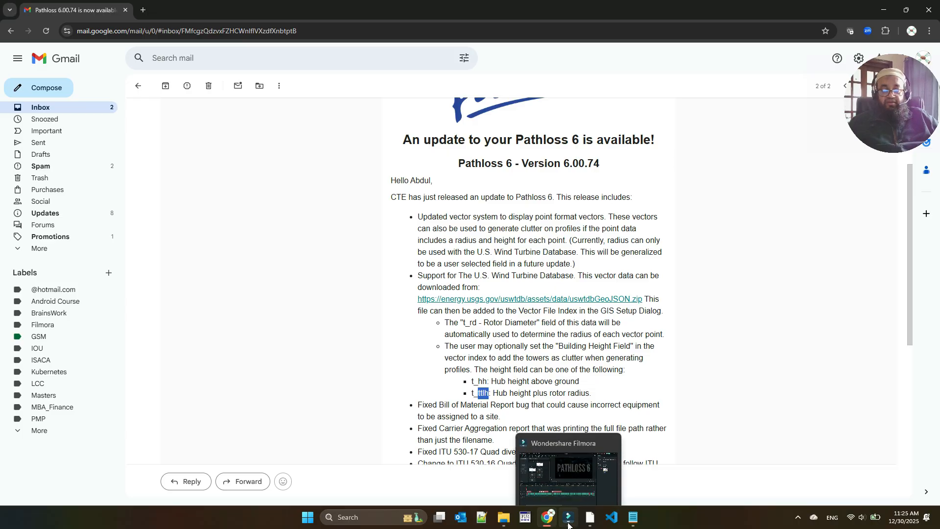
pyautogui.moveTo(593, 520)
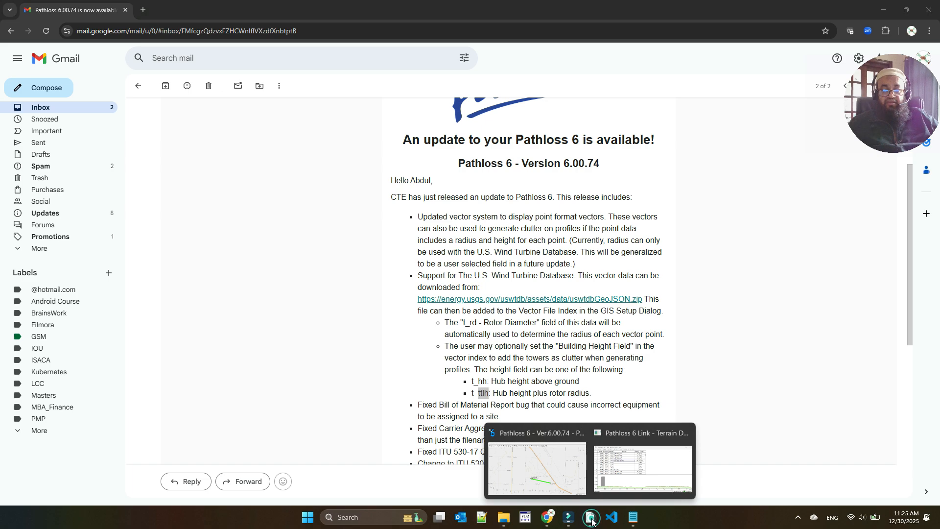
pyautogui.click(619, 469)
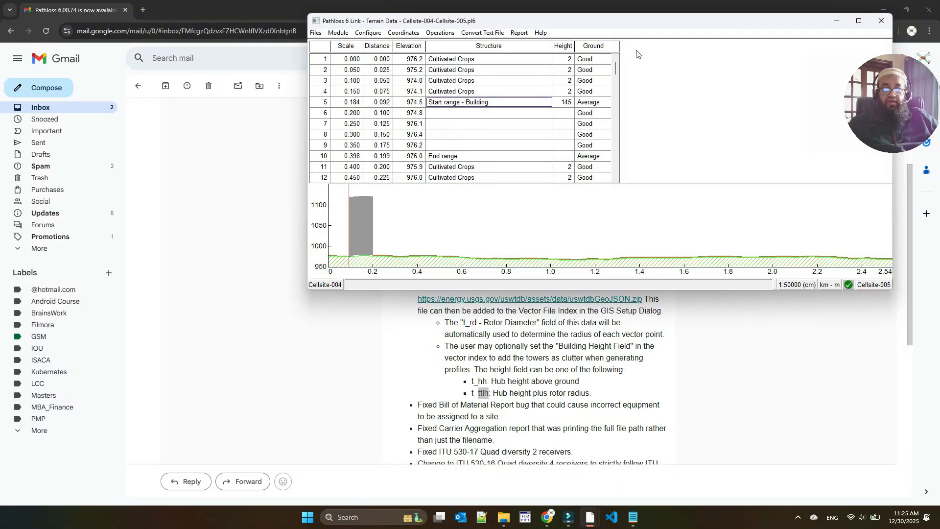
# Close the link's Terrain Data window without saving the changes.
pyautogui.moveTo(683, 24); pyautogui.dragTo(513, 133)
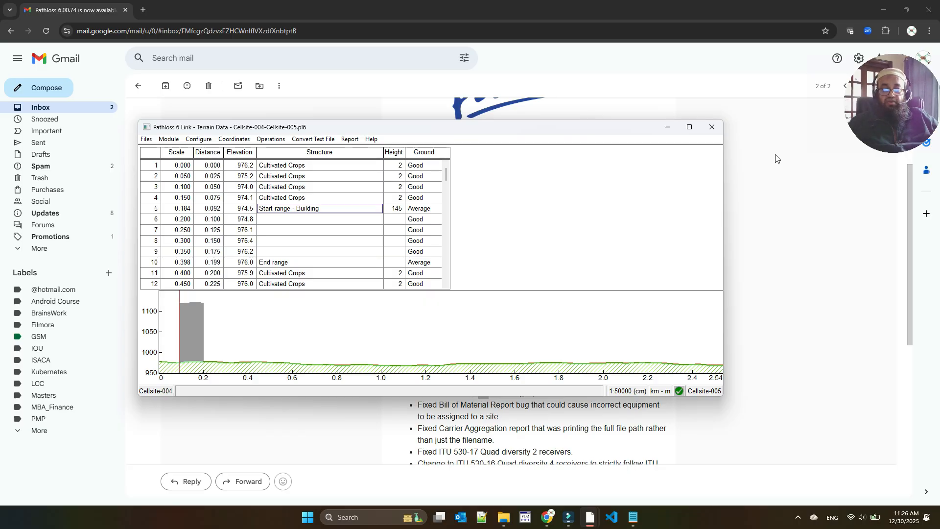
pyautogui.click(713, 126)
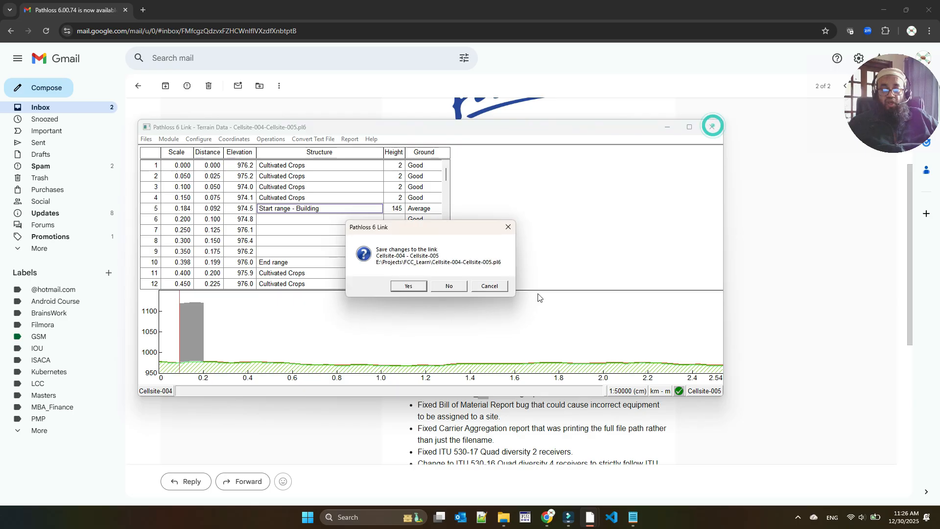
pyautogui.click(457, 288)
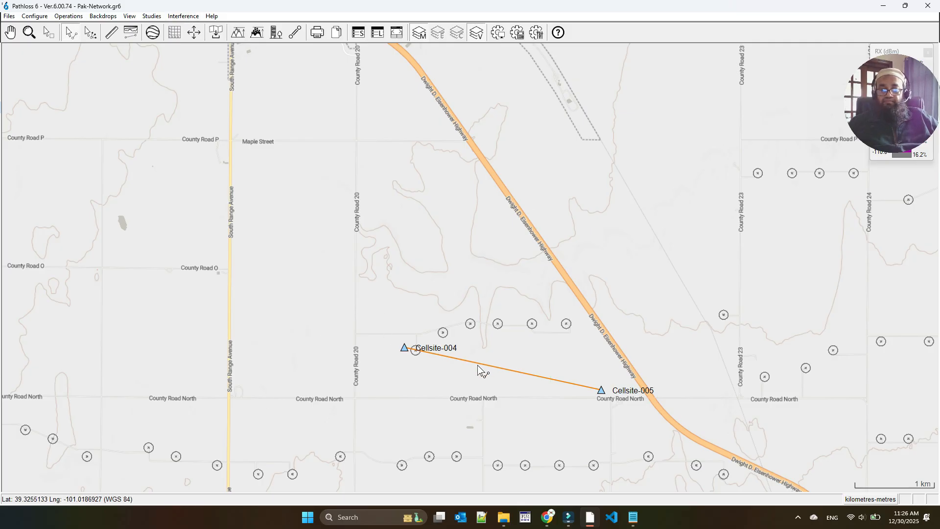
# Return to the Pathloss 6.00.74 update e-mail in Gmail and review the release notes on U.S. Wind Turbine Database support.
pyautogui.click(9, 17)
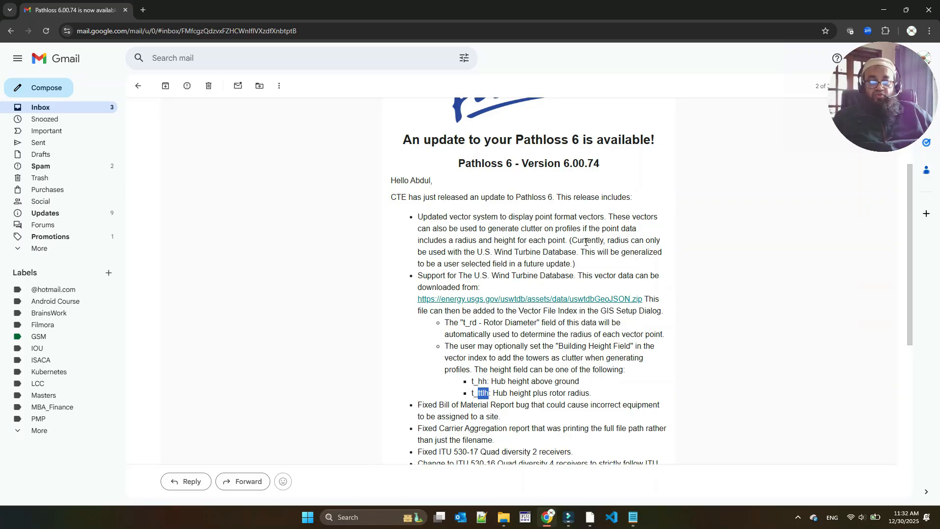
pyautogui.click(713, 337)
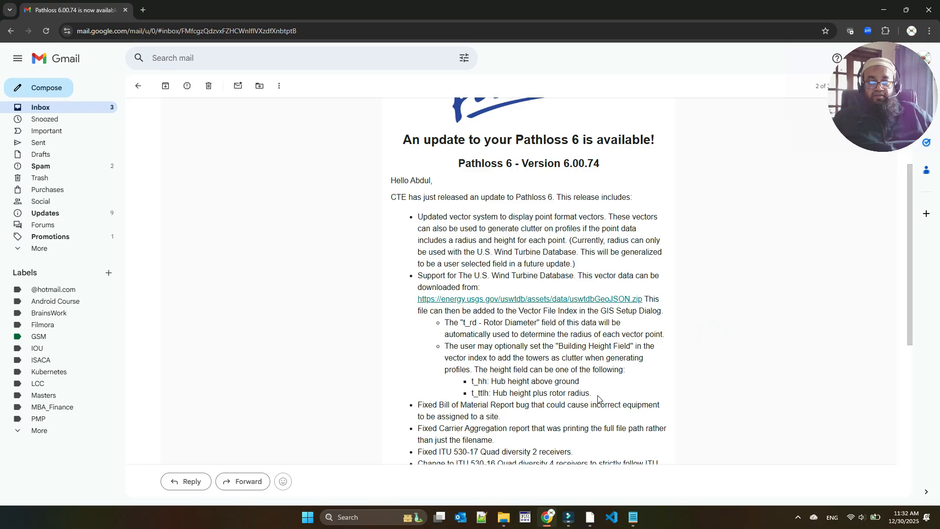
pyautogui.scroll(-1, 720, 402)
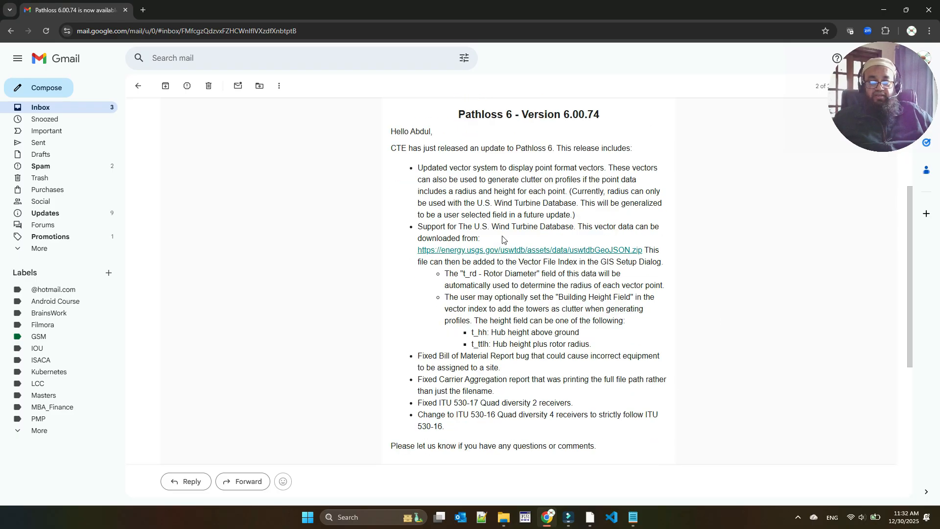